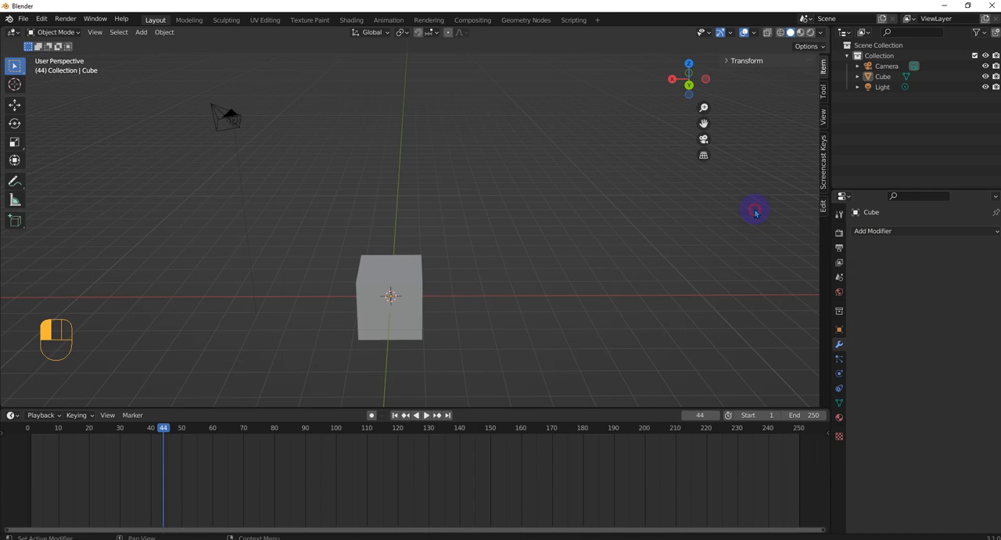
# Add a Build modifier to the cube and move the playhead to frame 1.
pyautogui.click(872, 231)
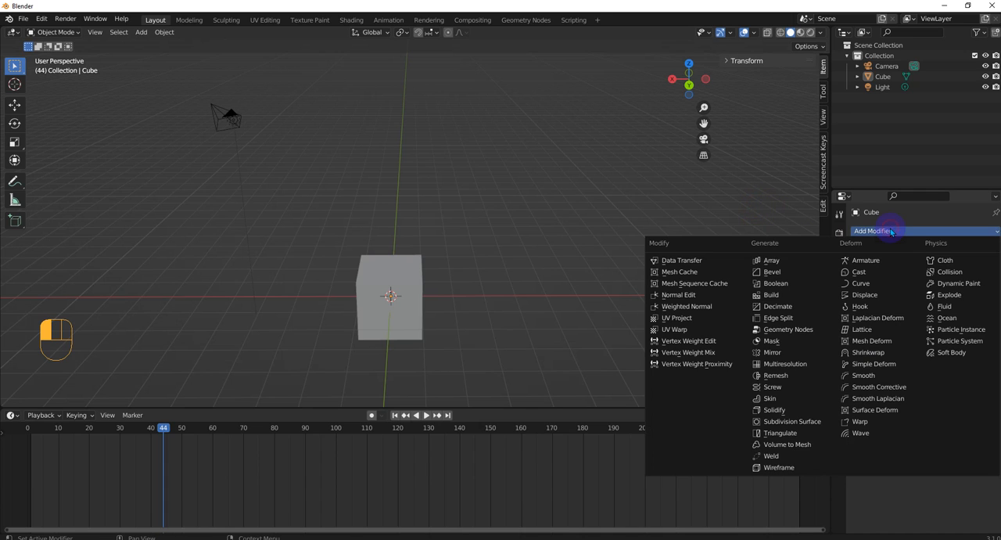
pyautogui.click(777, 296)
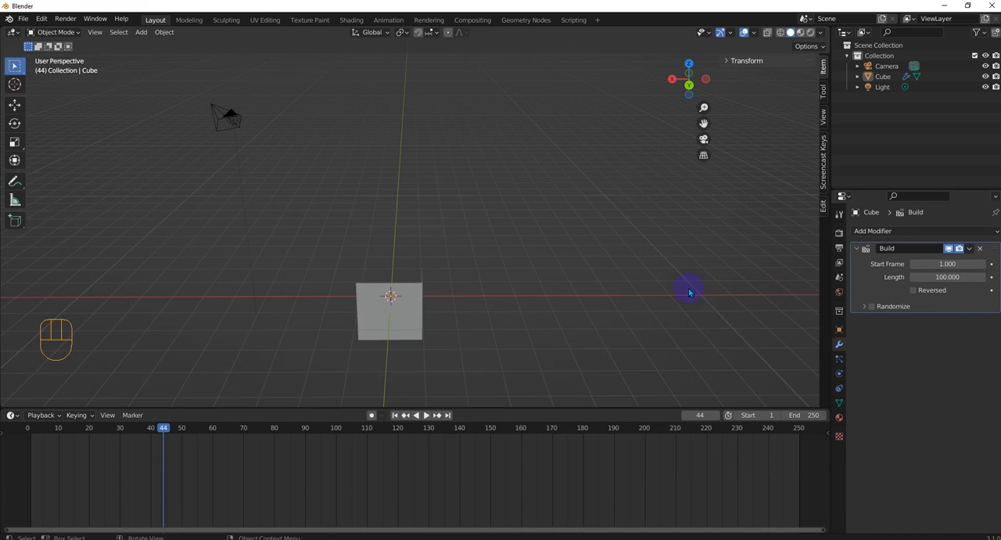
pyautogui.moveTo(689, 291); pyautogui.dragTo(460, 308, button='middle')
pyautogui.scroll(1, 460, 308)
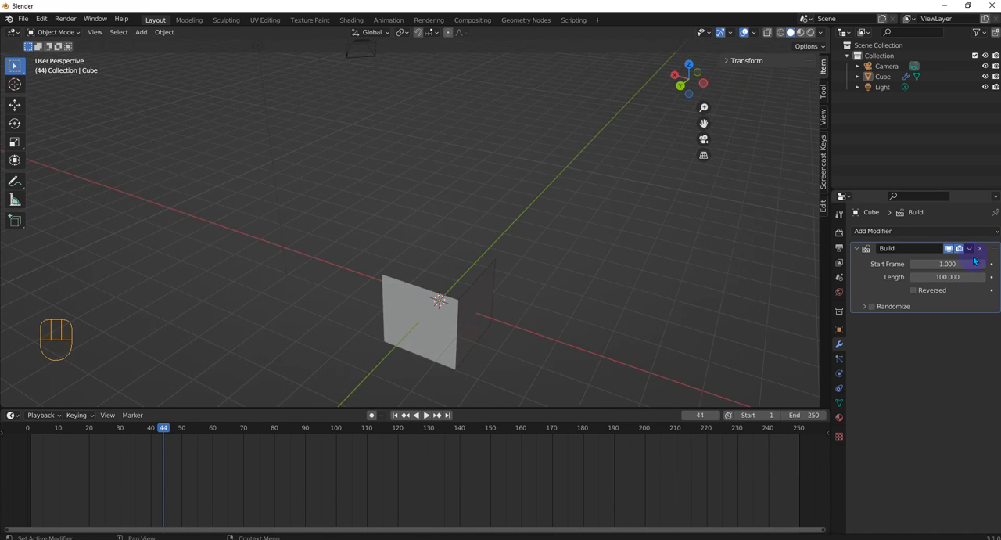
pyautogui.moveTo(162, 428); pyautogui.dragTo(30, 428)
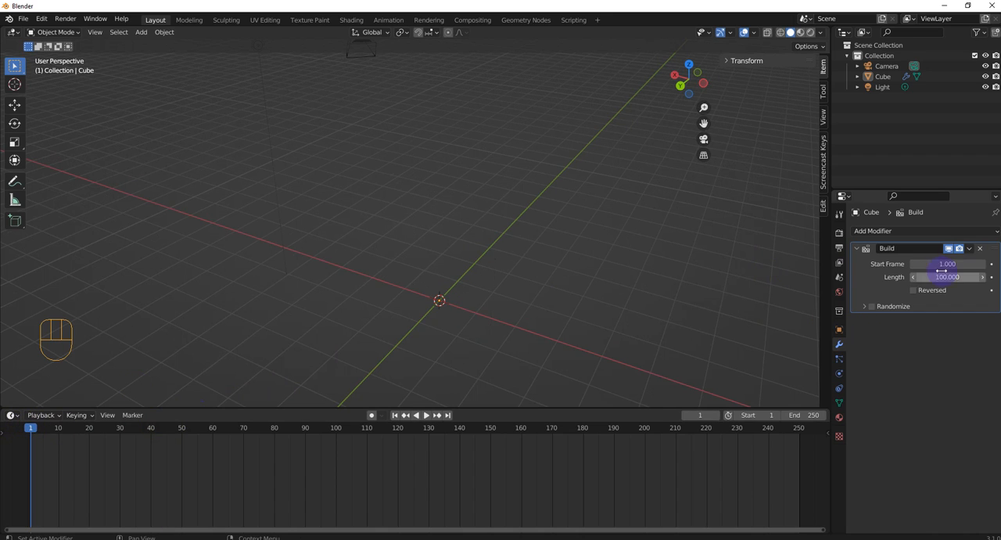
# Set the Build modifier's start frame to 10.
pyautogui.click(981, 268)
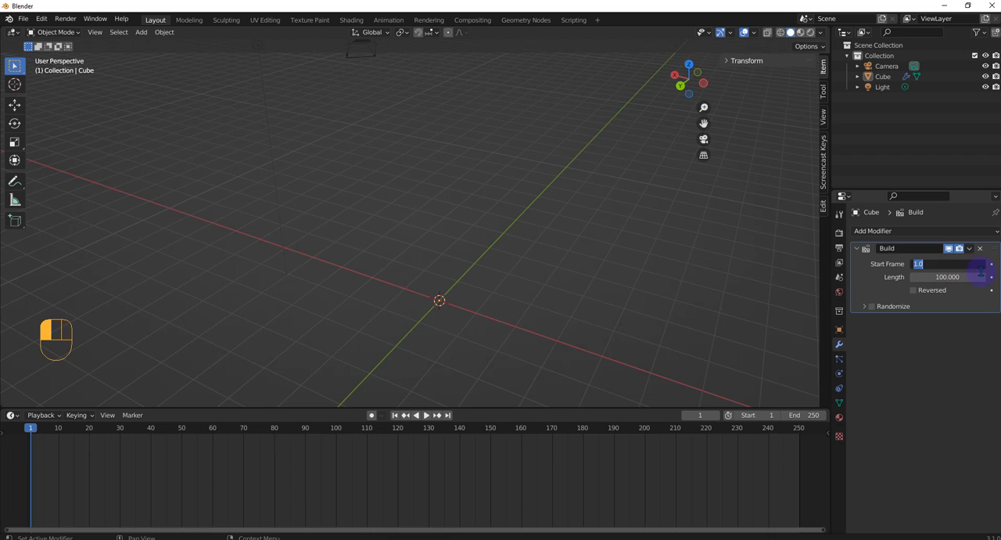
pyautogui.write('10')
pyautogui.press('Return')
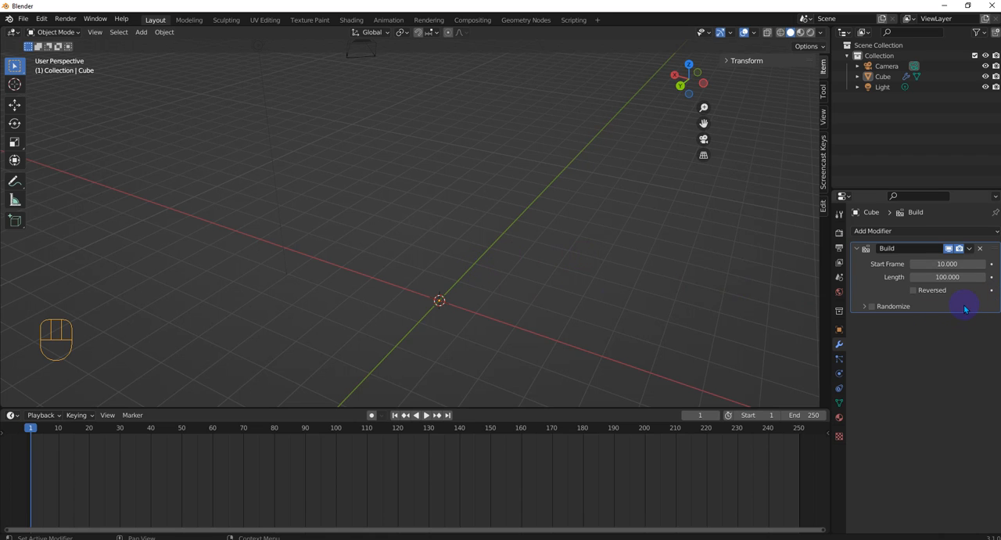
# Set the Build modifier's length to 10 frames and play the animation to preview the effect.
pyautogui.click(956, 277)
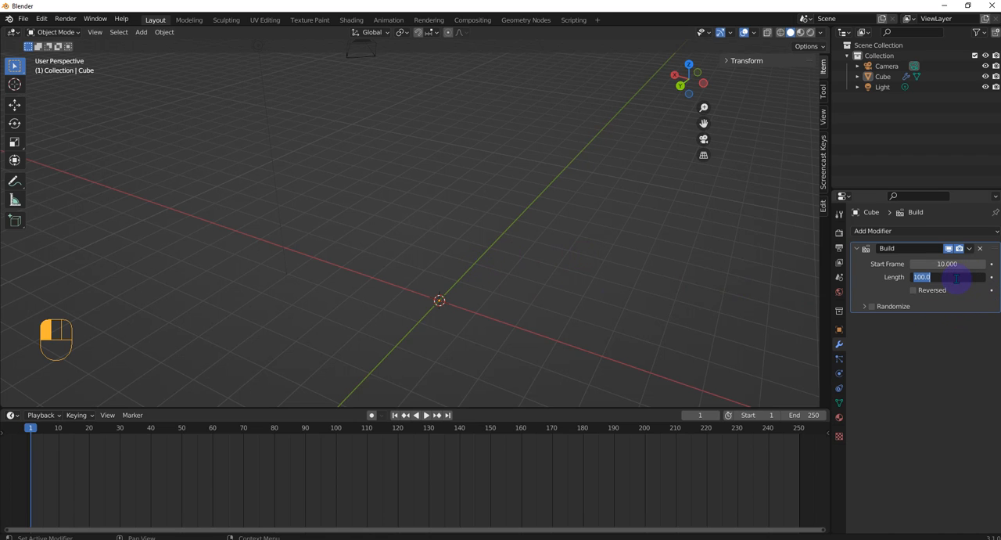
pyautogui.write('10')
pyautogui.press('Return')
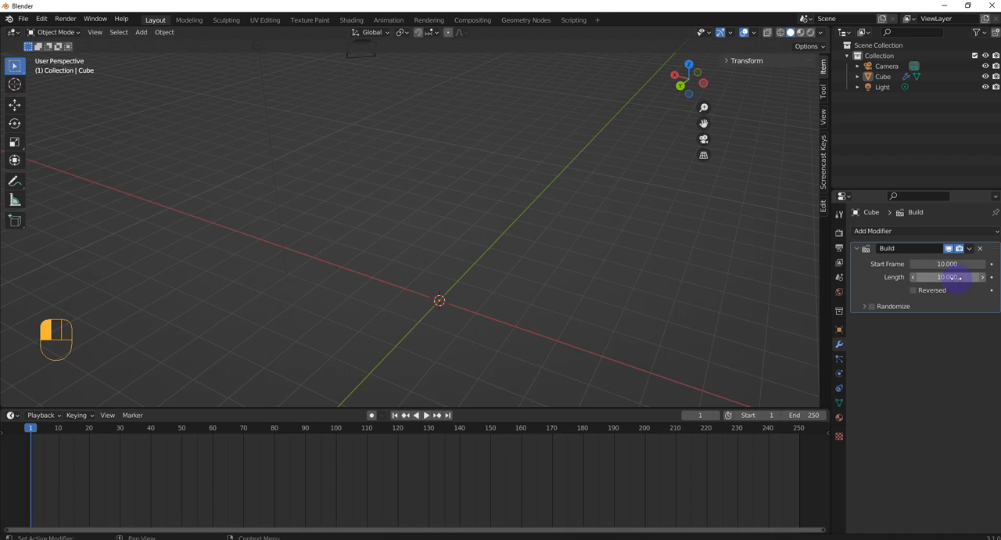
pyautogui.click(425, 415)
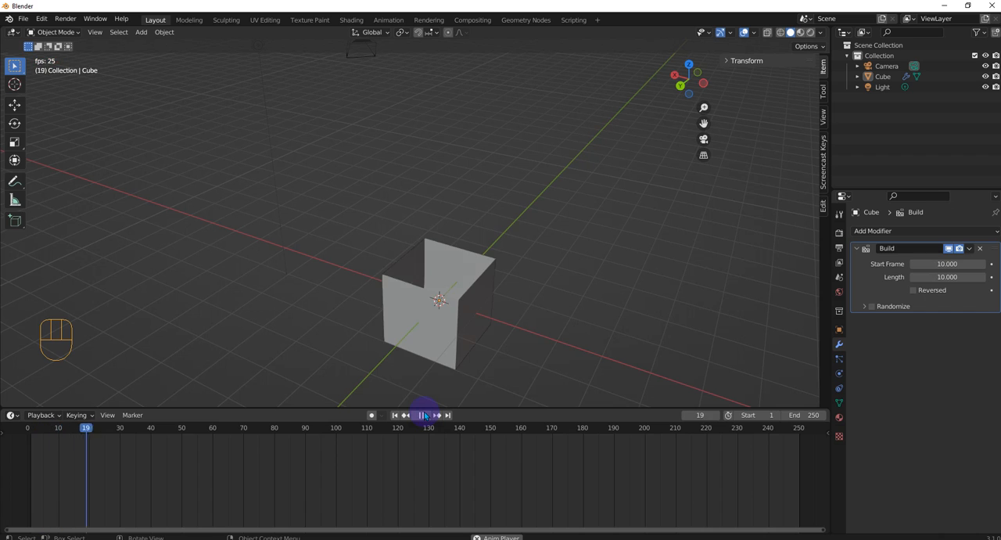
pyautogui.click(423, 415)
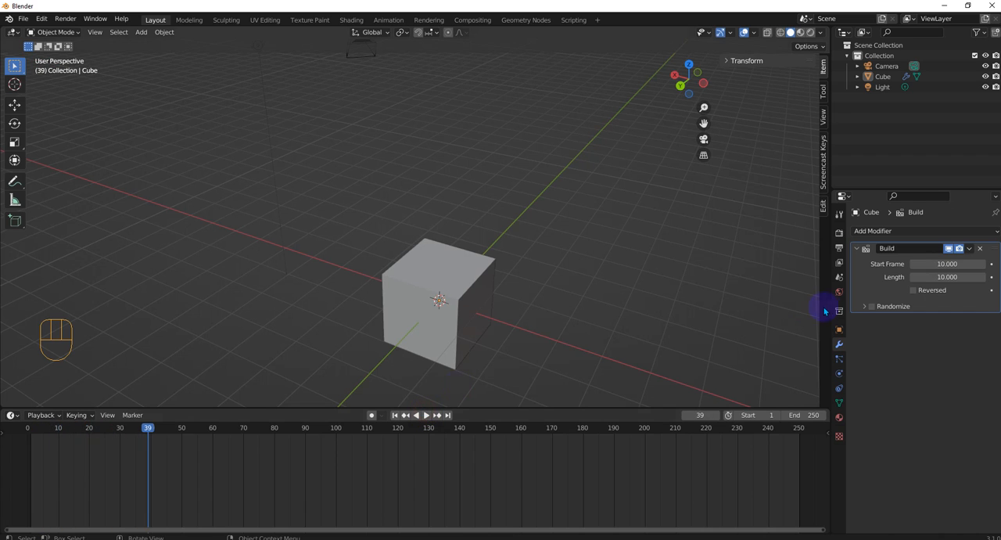
# Set the Build modifier's length to 30 frames and scrub the timeline to frame 52.
pyautogui.doubleClick(921, 277)
pyautogui.write('30')
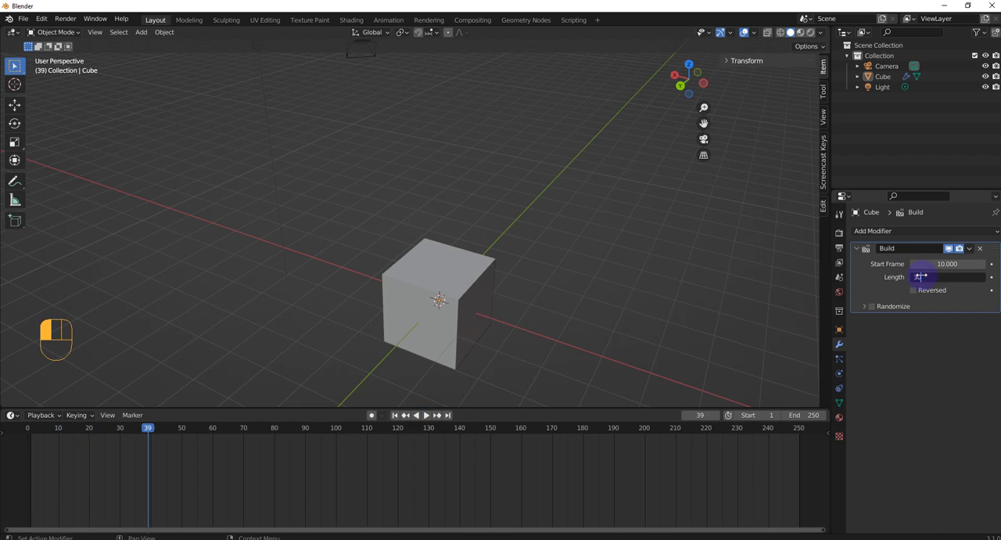
pyautogui.press('Return')
pyautogui.moveTo(469, 273); pyautogui.dragTo(347, 320, button='middle')
pyautogui.scroll(1, 346, 317)
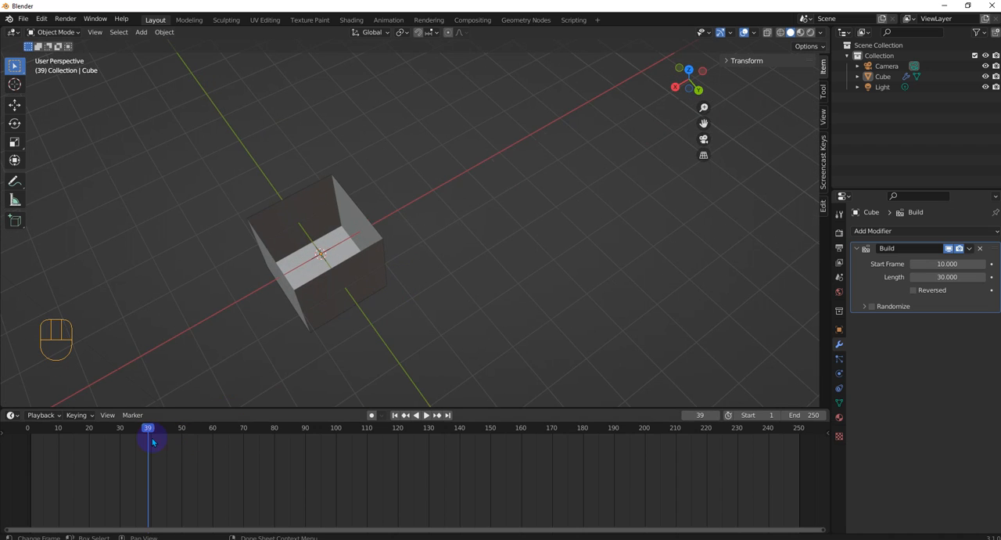
pyautogui.moveTo(153, 439); pyautogui.dragTo(188, 431)
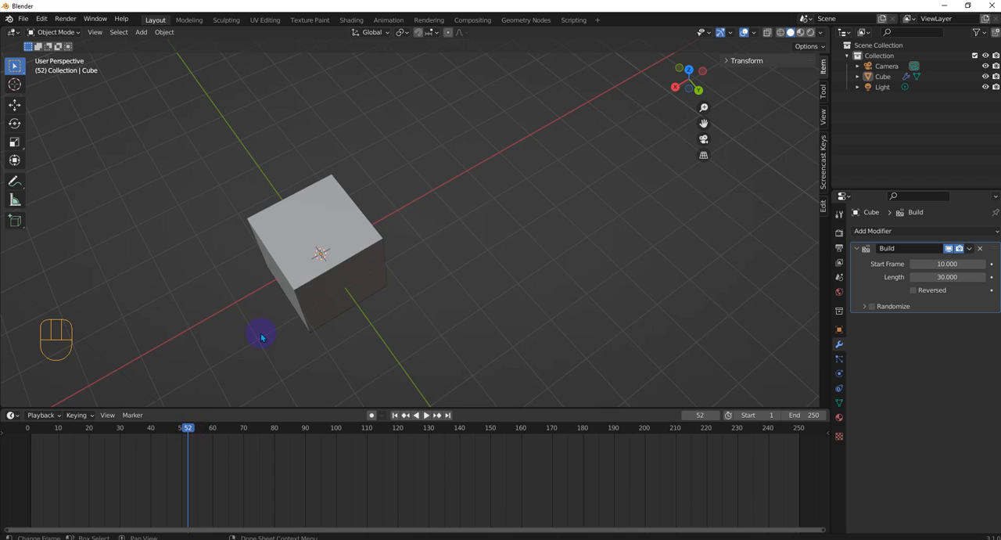
pyautogui.moveTo(263, 305); pyautogui.dragTo(235, 258, button='middle')
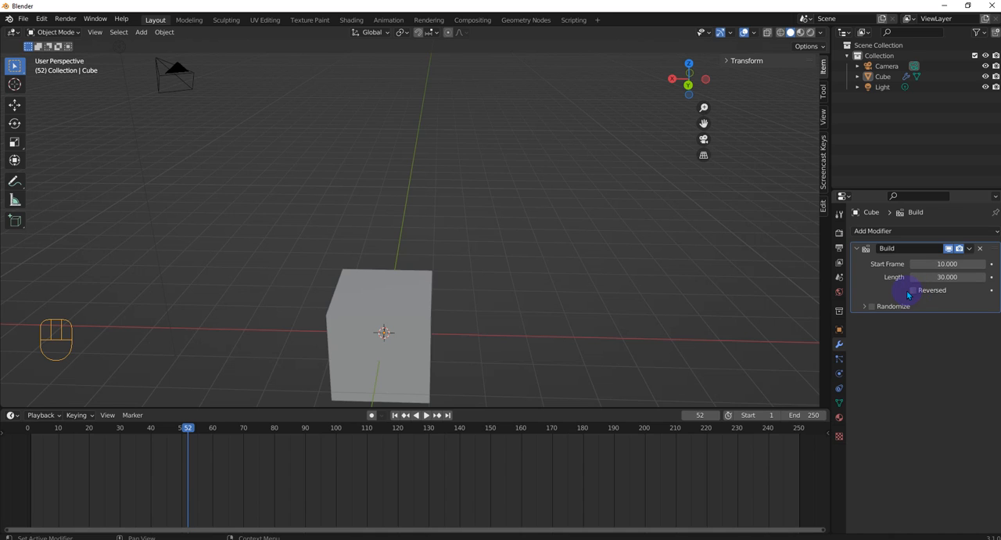
# Randomize the Build modifier with seed 15 and scrub the timeline back to about frame 22 to check the face order.
pyautogui.click(864, 306)
pyautogui.click(889, 308)
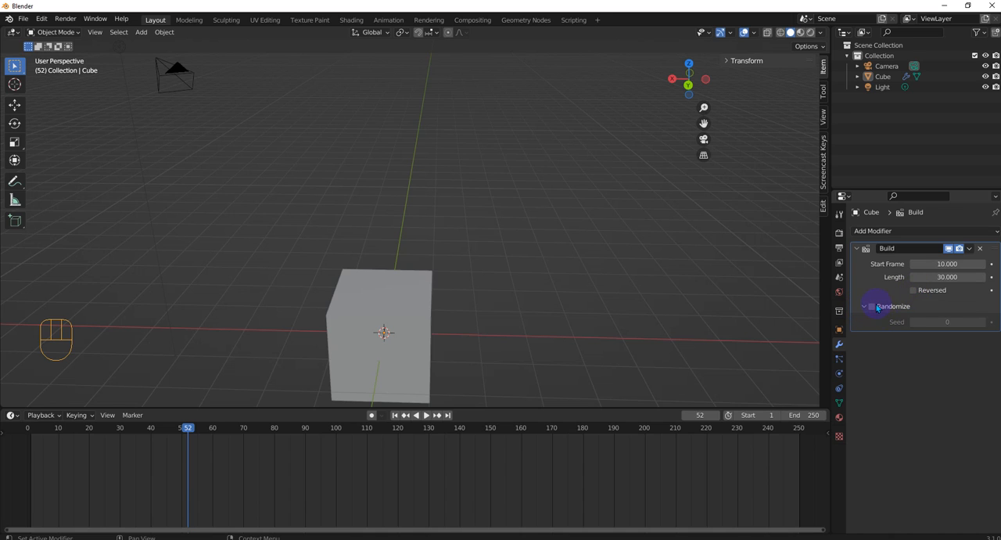
pyautogui.moveTo(935, 321); pyautogui.dragTo(983, 322)
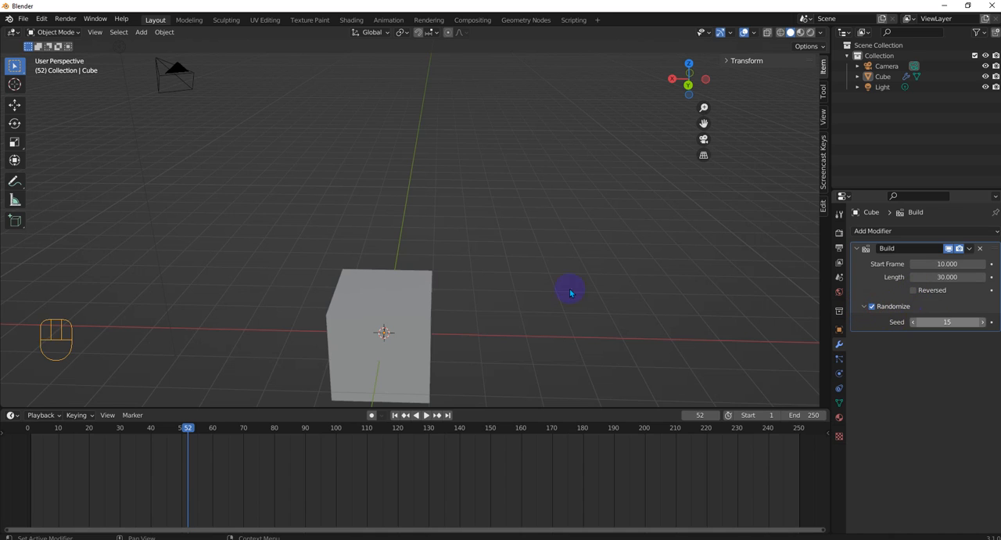
pyautogui.moveTo(204, 435); pyautogui.dragTo(88, 441)
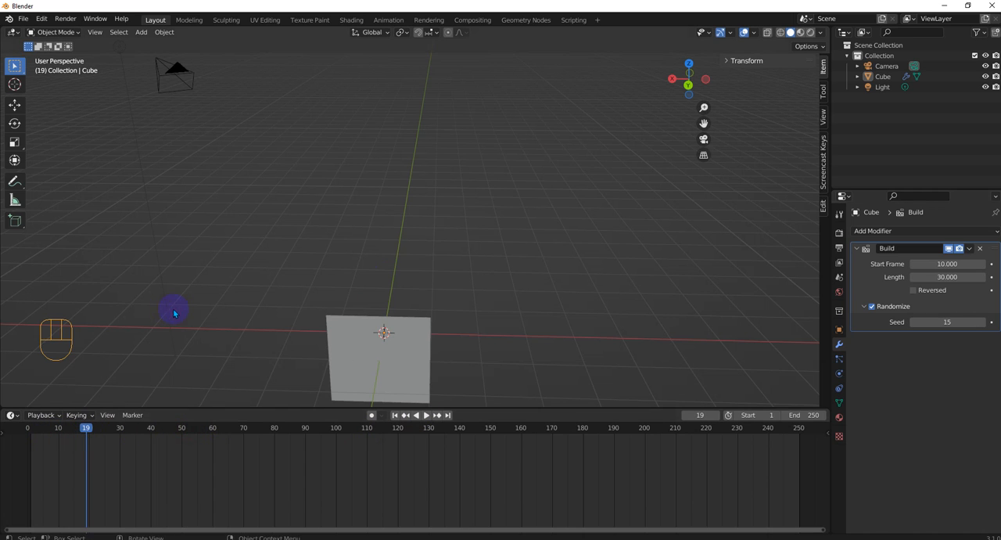
pyautogui.moveTo(175, 311); pyautogui.dragTo(235, 321, button='middle')
pyautogui.moveTo(87, 428)
pyautogui.mouseDown()
pyautogui.moveTo(207, 428)
pyautogui.moveTo(61, 428)
pyautogui.moveTo(95, 428)
pyautogui.mouseUp()
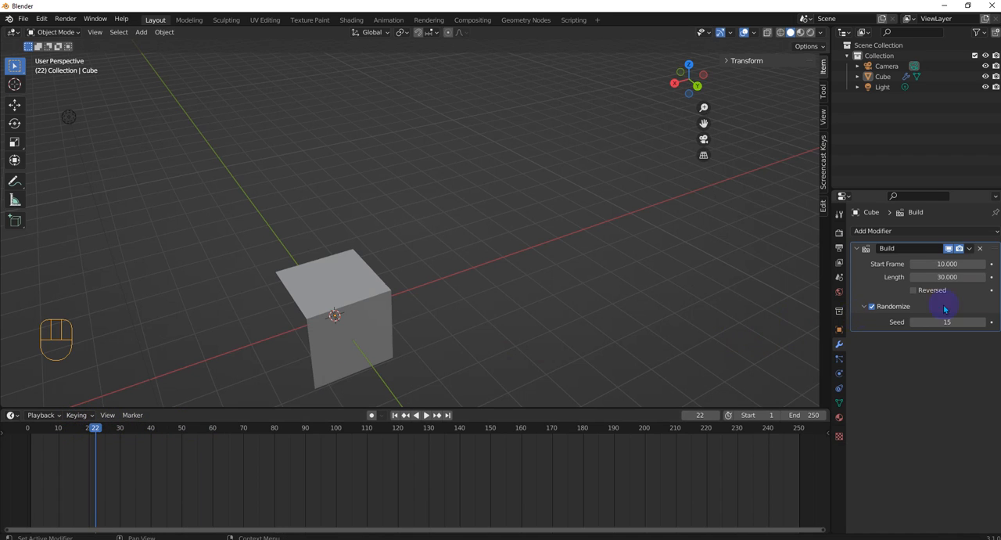
# Enable Reversed on the Build modifier and move the playhead to frame 0.
pyautogui.click(912, 290)
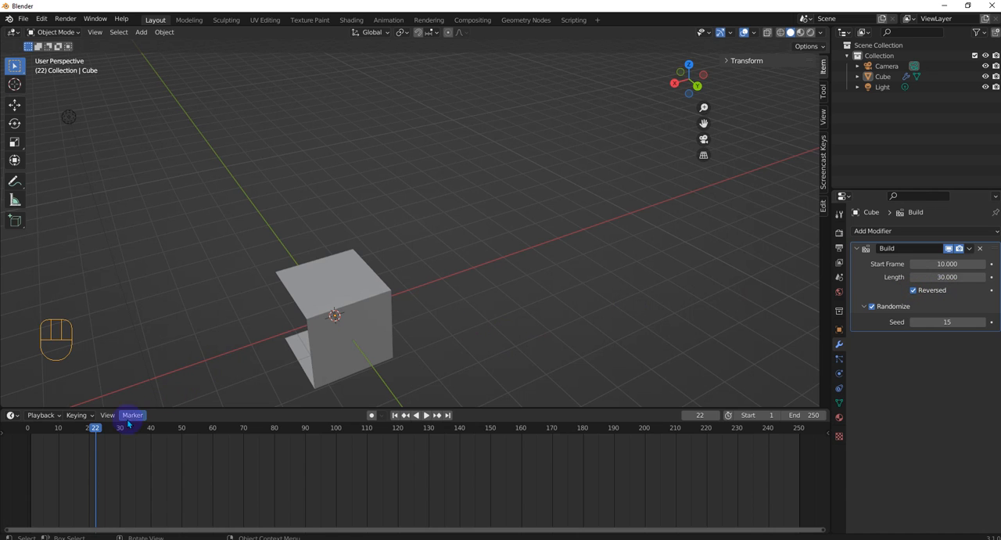
pyautogui.moveTo(88, 433); pyautogui.dragTo(28, 432)
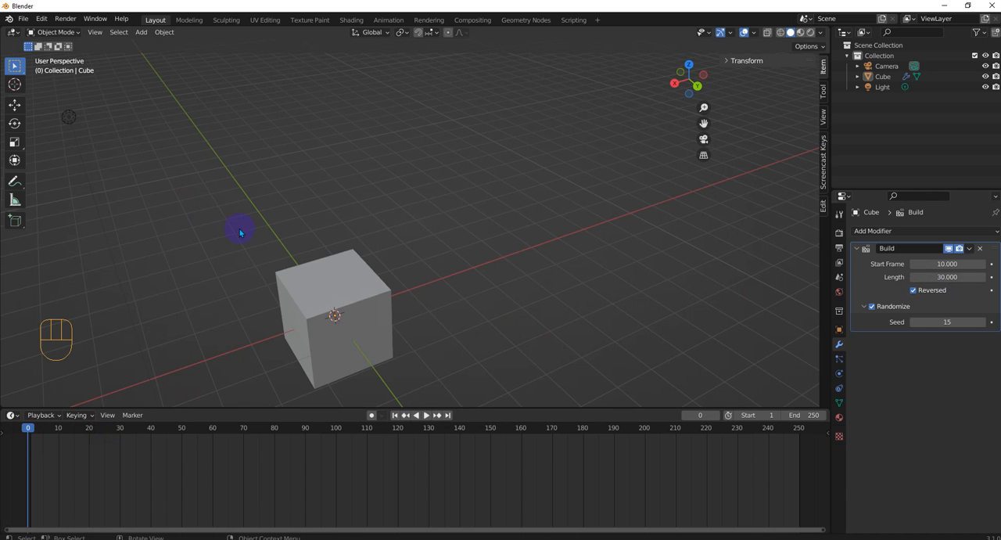
pyautogui.moveTo(239, 228); pyautogui.dragTo(314, 264, button='middle')
pyautogui.scroll(-1, 309, 329)
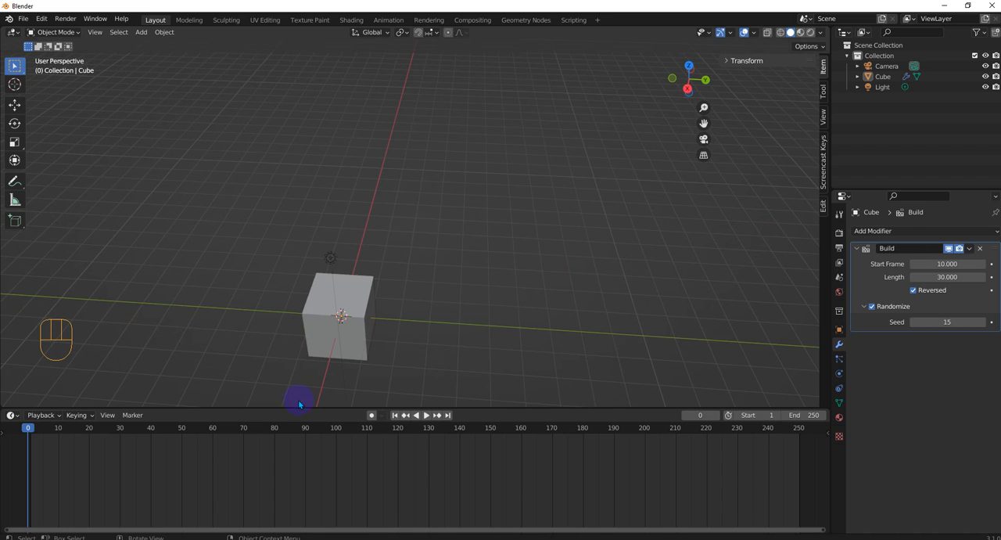
# Play the reversed build animation, stop it and return the playhead to frame 0.
pyautogui.click(426, 415)
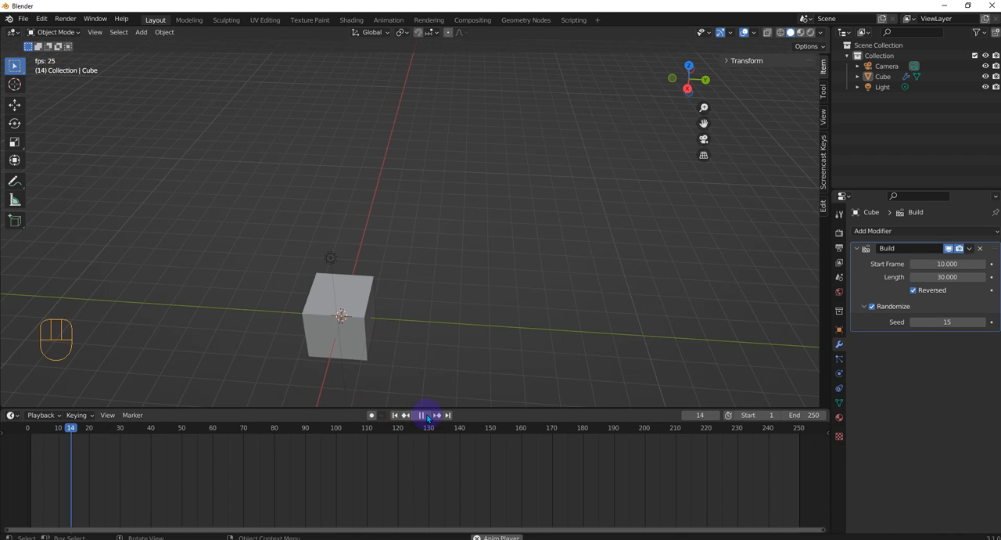
pyautogui.click(428, 416)
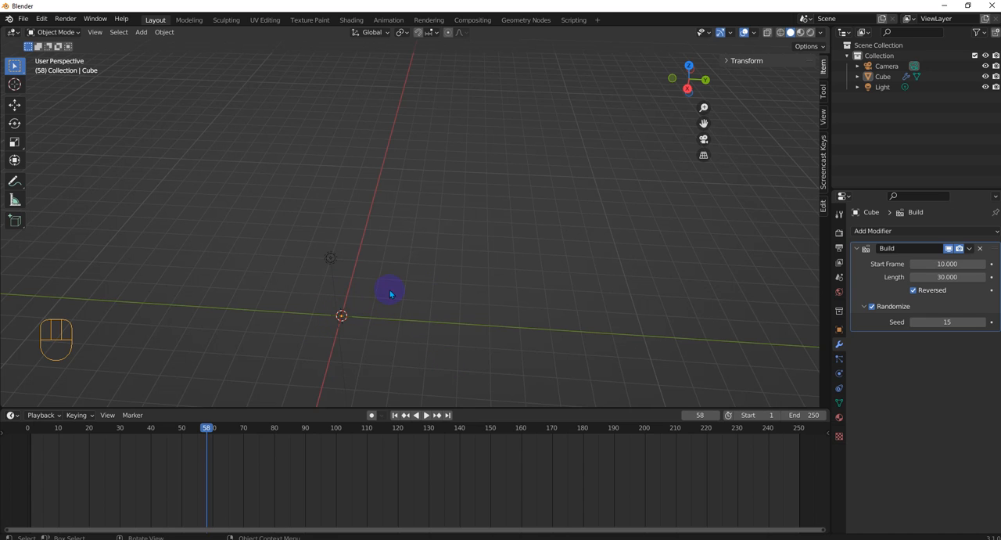
pyautogui.moveTo(208, 427); pyautogui.dragTo(27, 438)
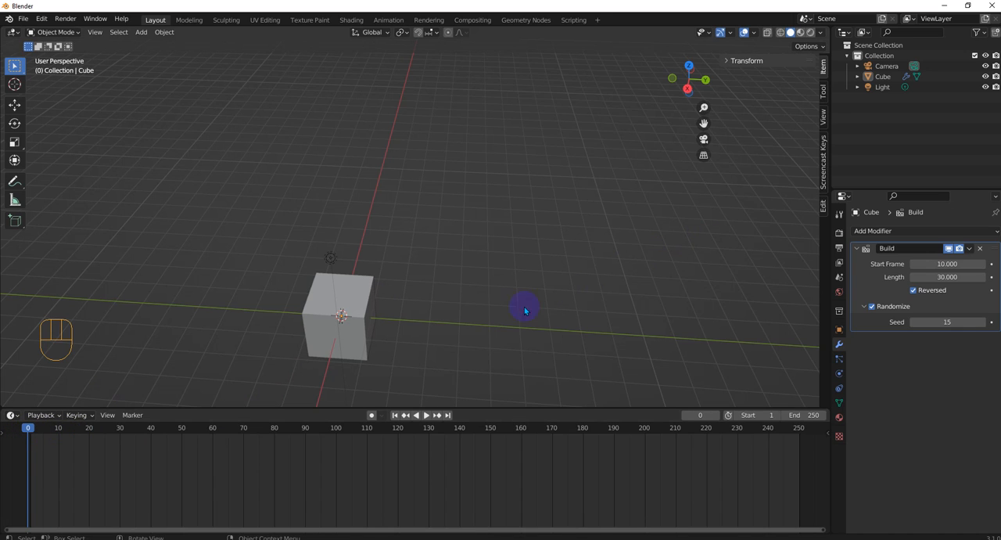
# Delete the cube and add a NURBS path curve at the world origin.
pyautogui.click(367, 314)
pyautogui.press('Delete')
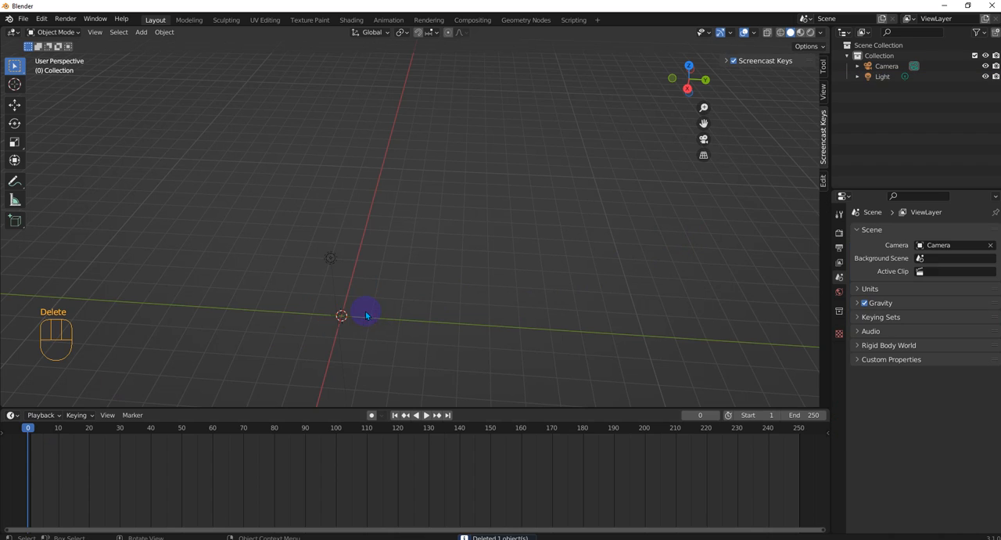
pyautogui.hotkey('shift', 'a')
pyautogui.moveTo(399, 313)
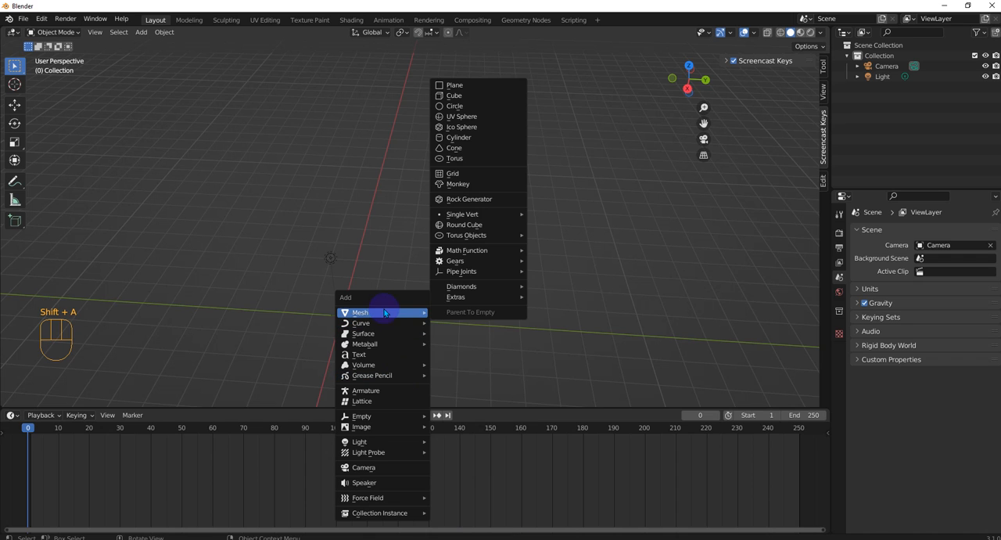
pyautogui.click(463, 368)
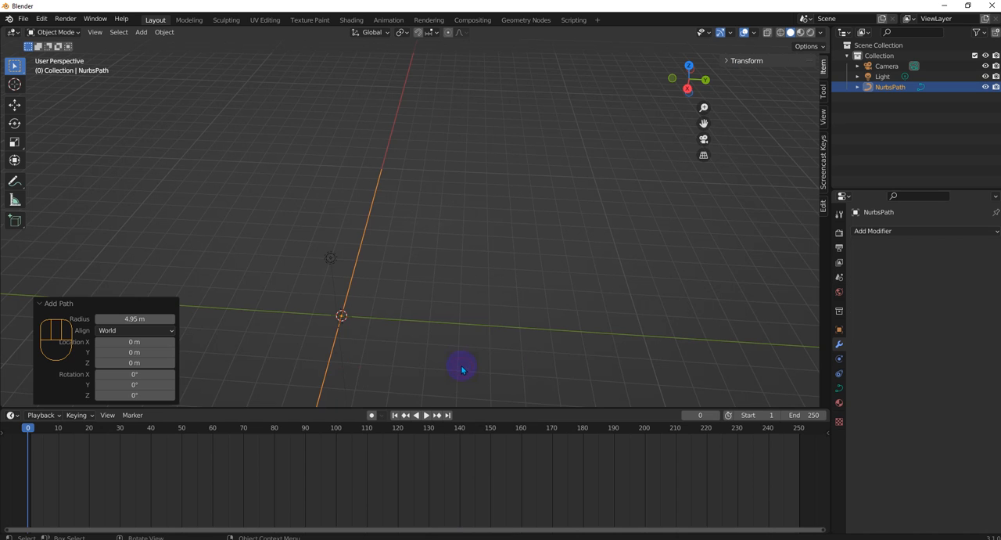
pyautogui.moveTo(462, 366); pyautogui.dragTo(358, 315, button='middle')
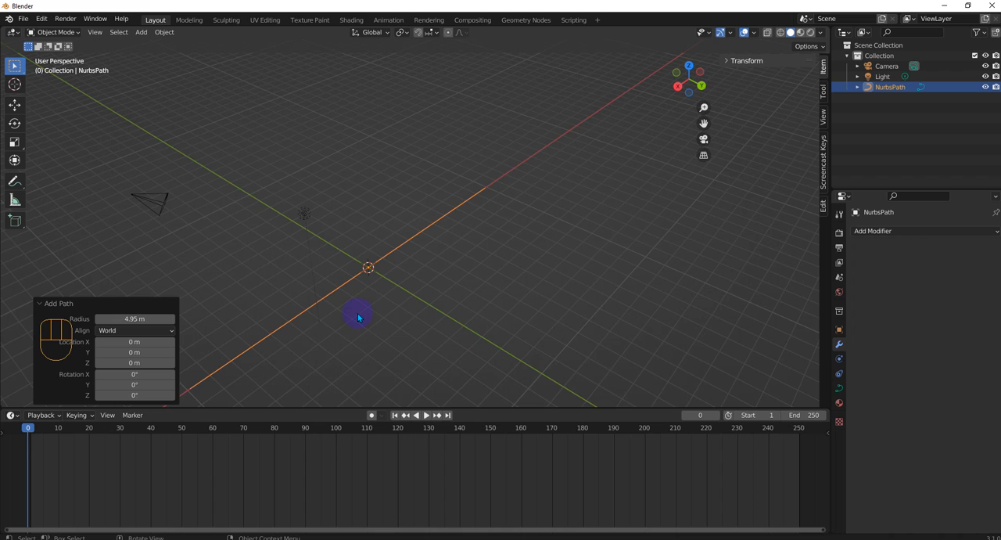
pyautogui.press('Tab')
pyautogui.scroll(3, 381, 279)
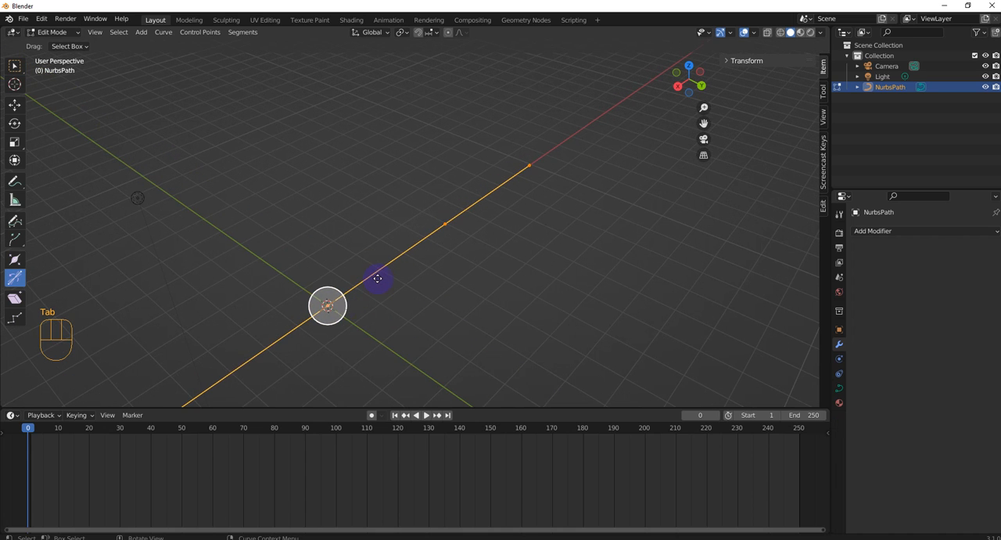
pyautogui.scroll(-3, 250, 352)
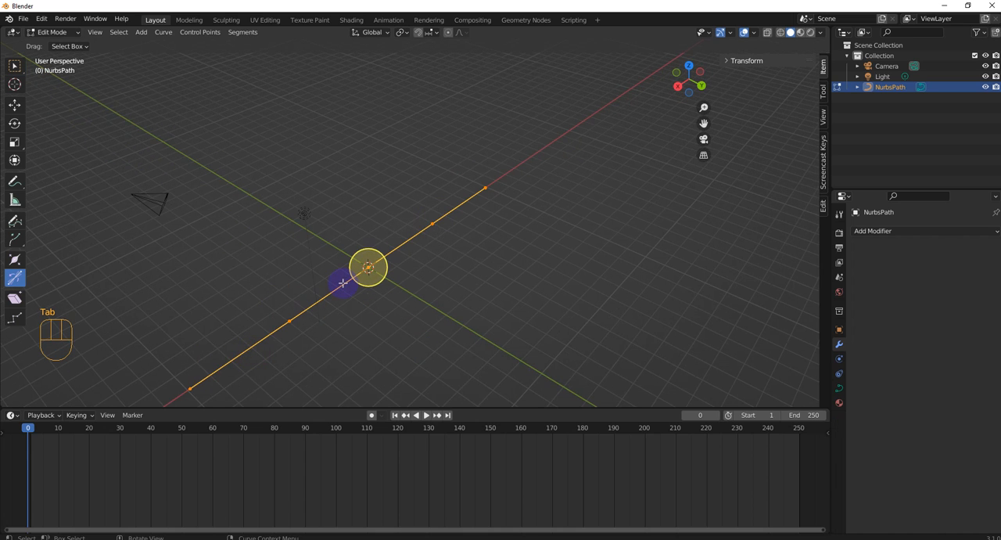
pyautogui.press('Tab')
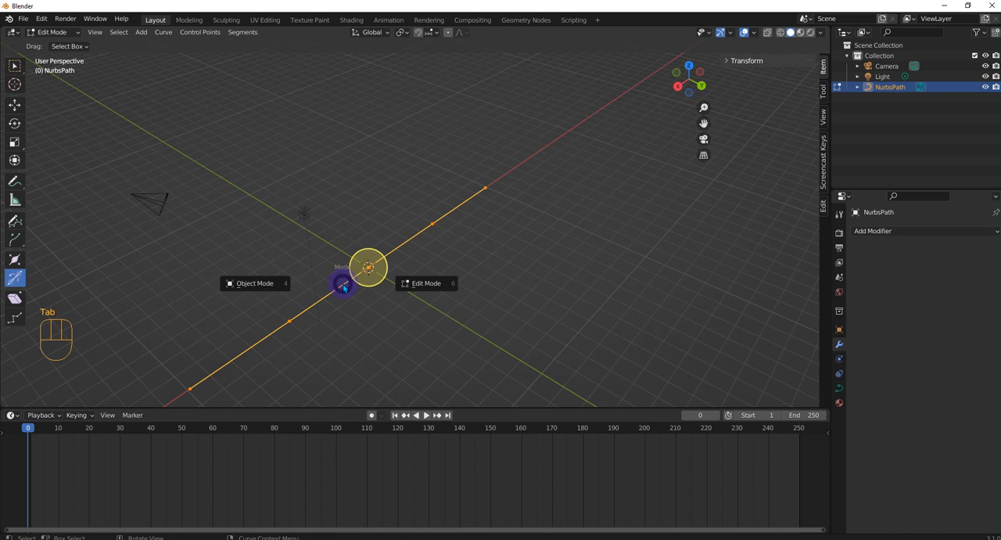
# Add a UV sphere with a 1 m radius at the world origin and briefly play the animation.
pyautogui.hotkey('shift', 'a')
pyautogui.moveTo(394, 316)
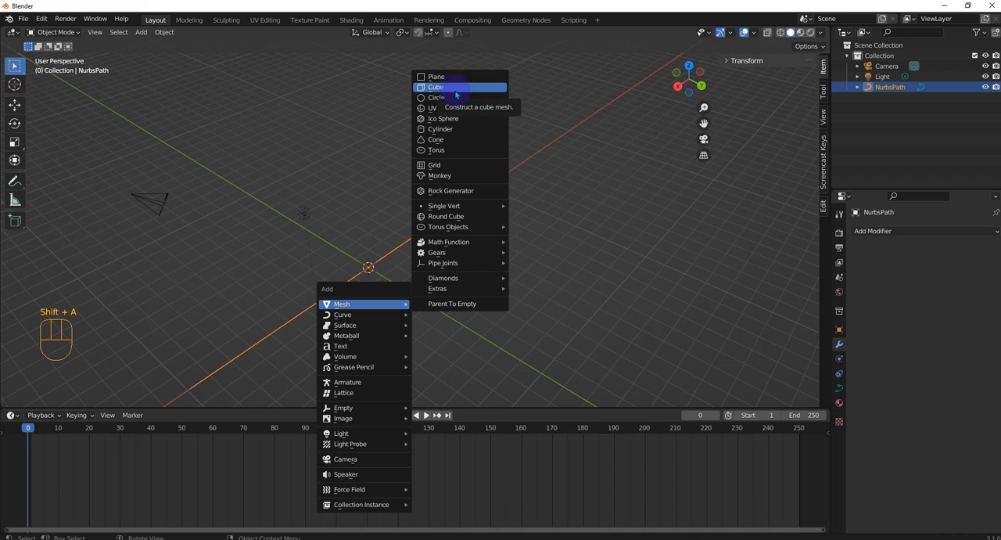
pyautogui.click(457, 109)
pyautogui.moveTo(393, 268); pyautogui.dragTo(454, 410, button='middle')
pyautogui.click(427, 415)
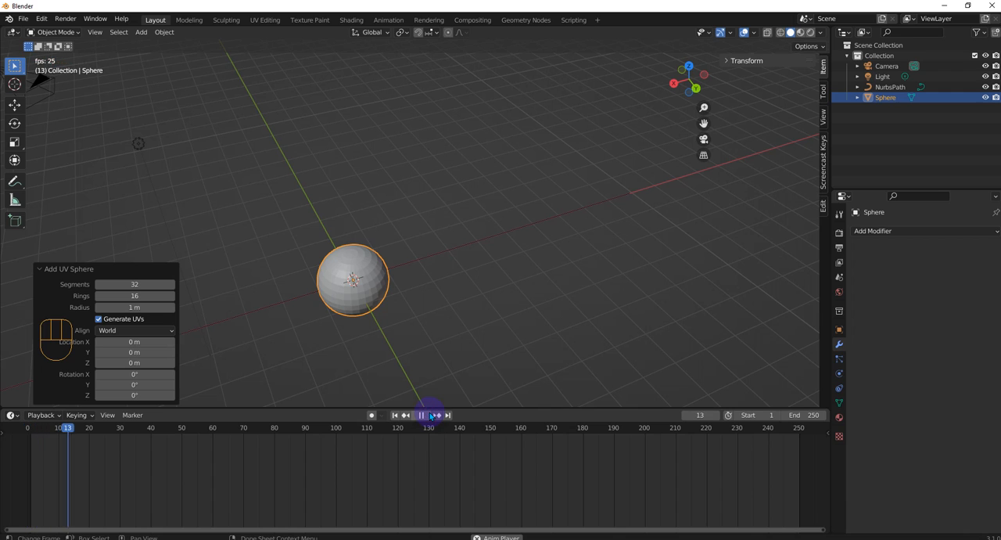
pyautogui.click(427, 415)
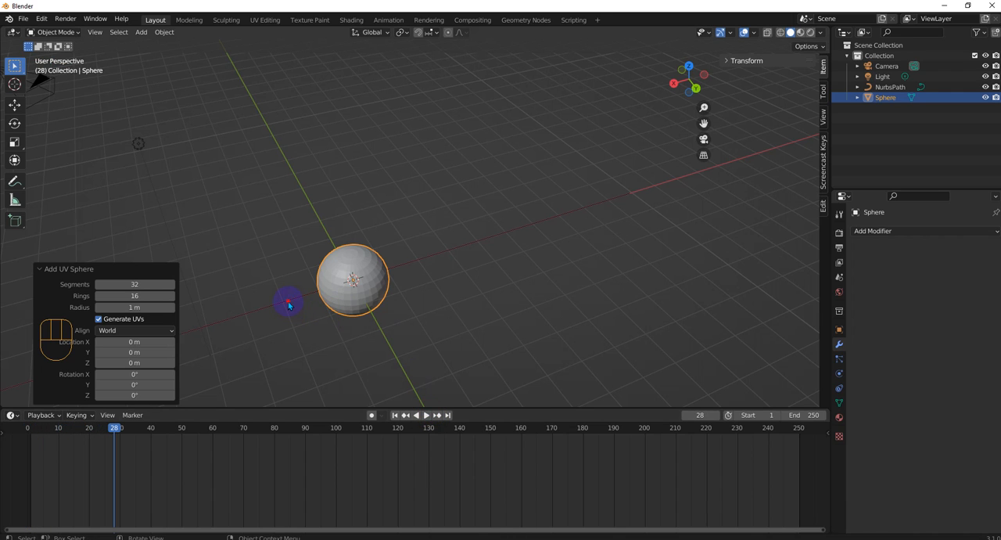
pyautogui.click(288, 305)
pyautogui.click(336, 299)
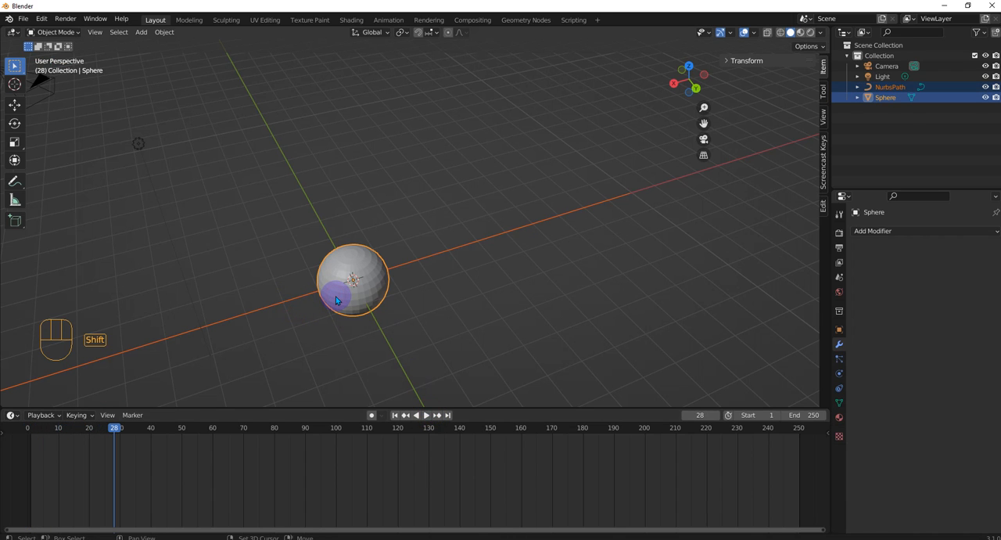
pyautogui.press('ctrl')
pyautogui.hotkey('ctrl', 'p')
pyautogui.click(336, 299)
pyautogui.hotkey('ctrl', 'p')
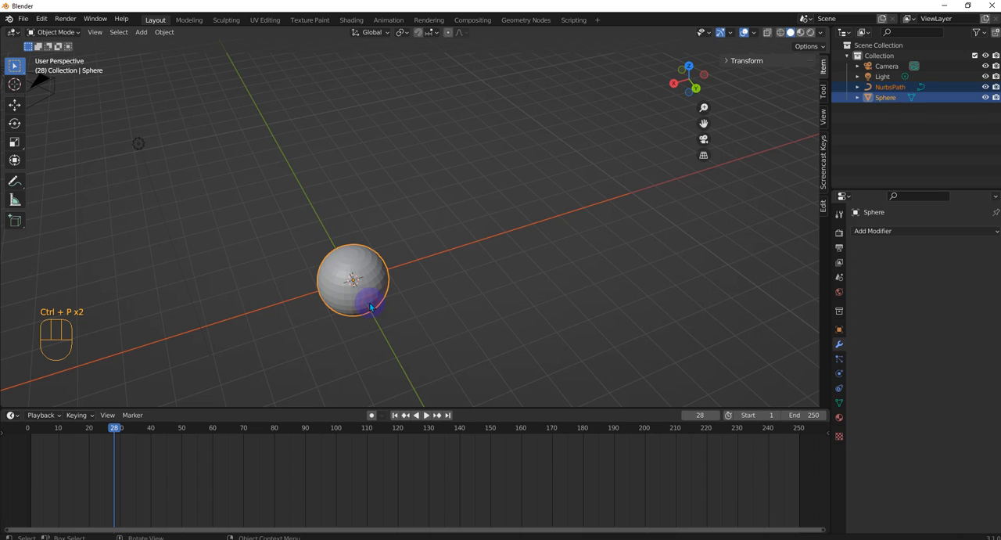
pyautogui.click(292, 297)
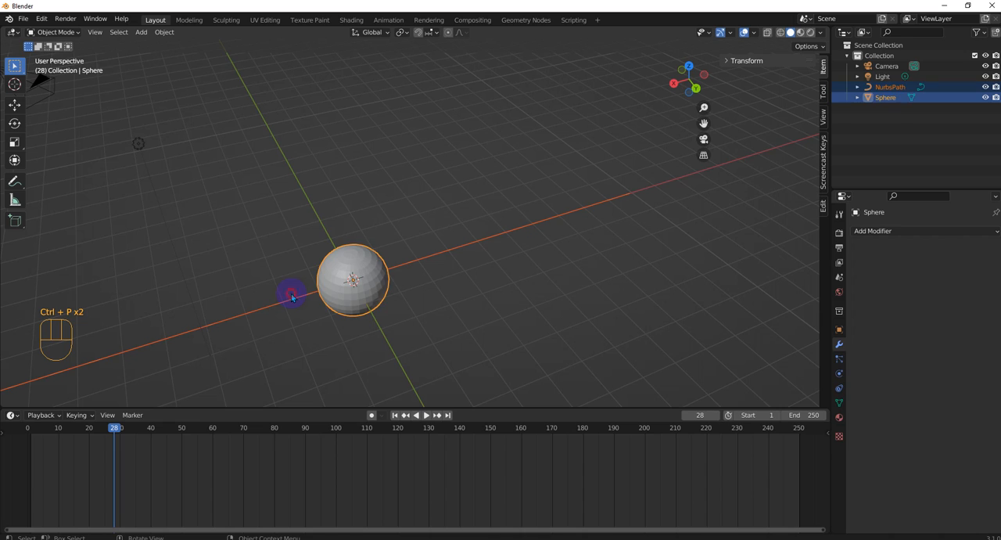
pyautogui.keyDown('ctrl'); pyautogui.keyDown('shift'); pyautogui.click(335, 294); pyautogui.keyUp('shift'); pyautogui.keyUp('ctrl')
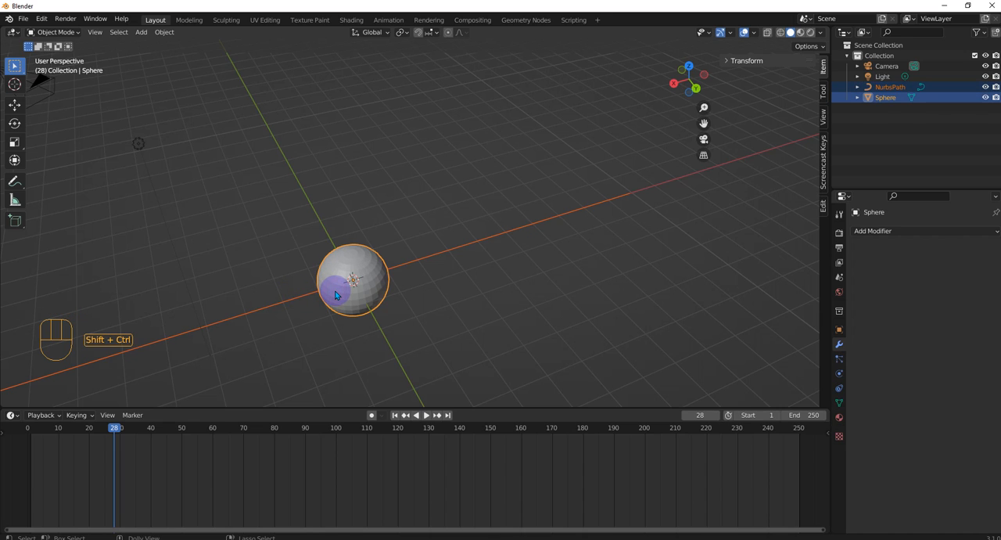
pyautogui.hotkey('ctrl', 'p')
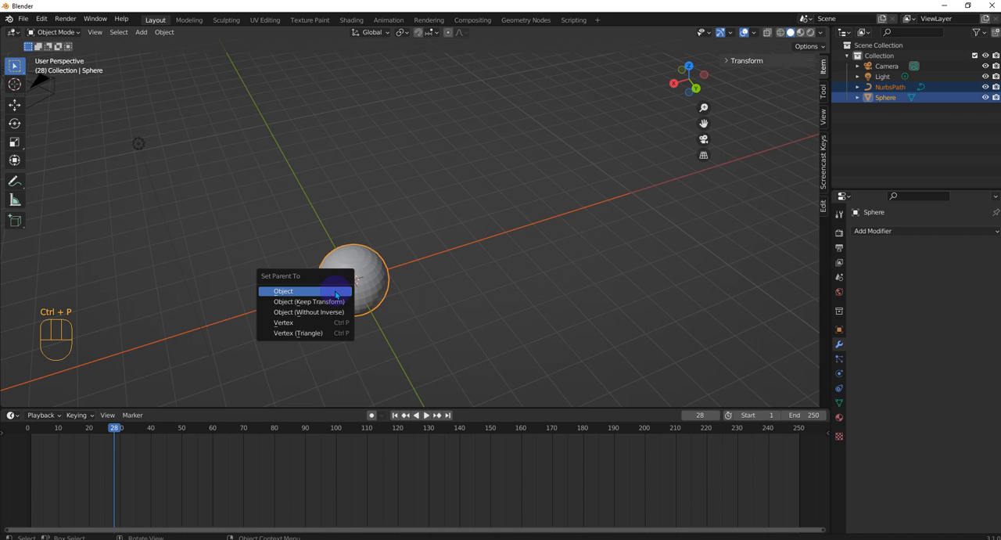
pyautogui.click(335, 294)
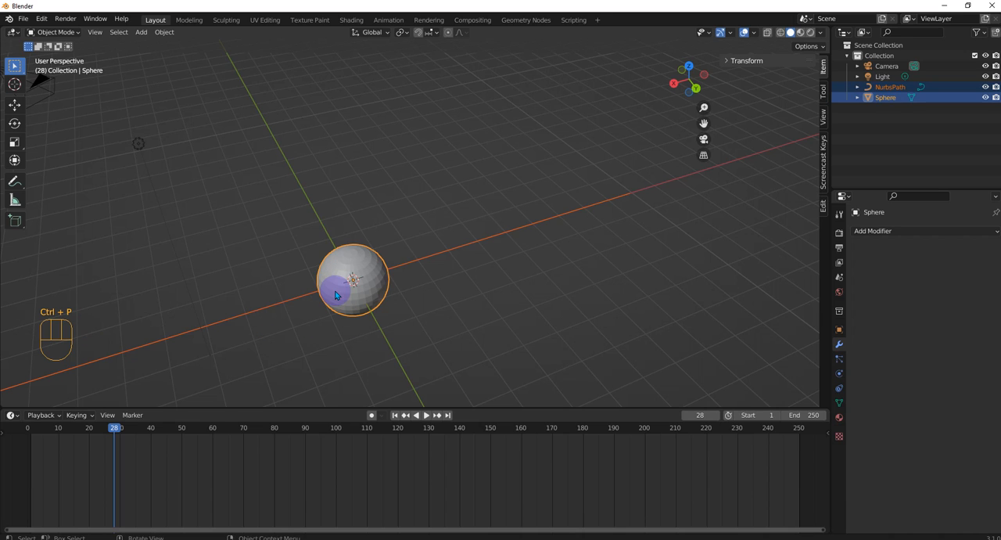
pyautogui.hotkey('shift', 'p')
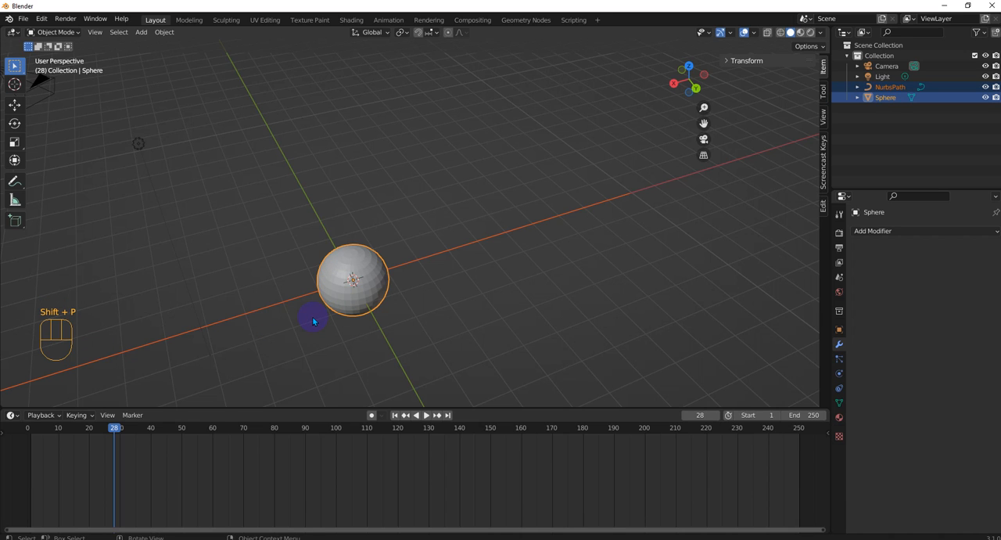
pyautogui.press('ctrl')
pyautogui.hotkey('ctrl', 'p')
pyautogui.click(354, 300)
pyautogui.click(446, 317)
# Parent the sphere to the NURBS path with the Follow Path option, keeping the path as the active object.
pyautogui.click(346, 285)
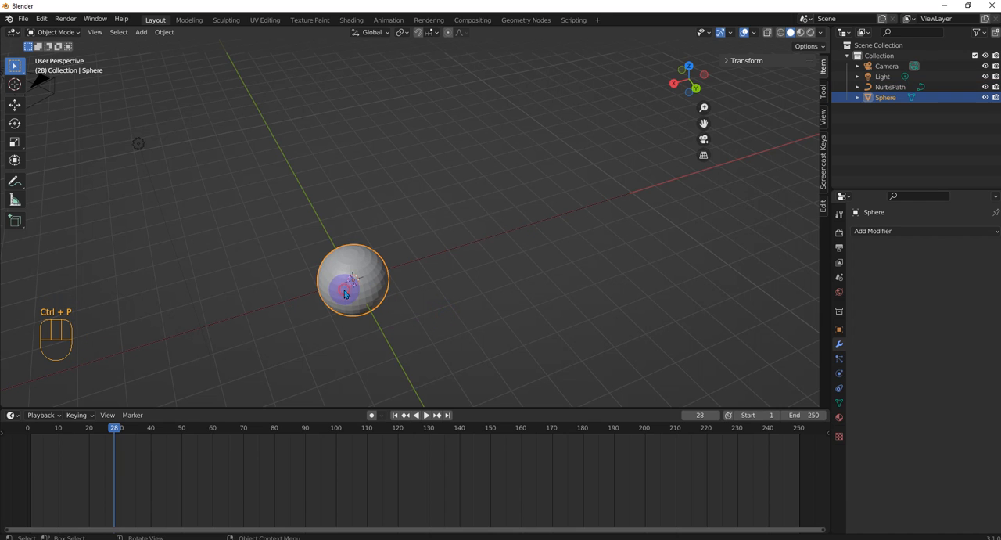
pyautogui.click(440, 257)
pyautogui.click(386, 291)
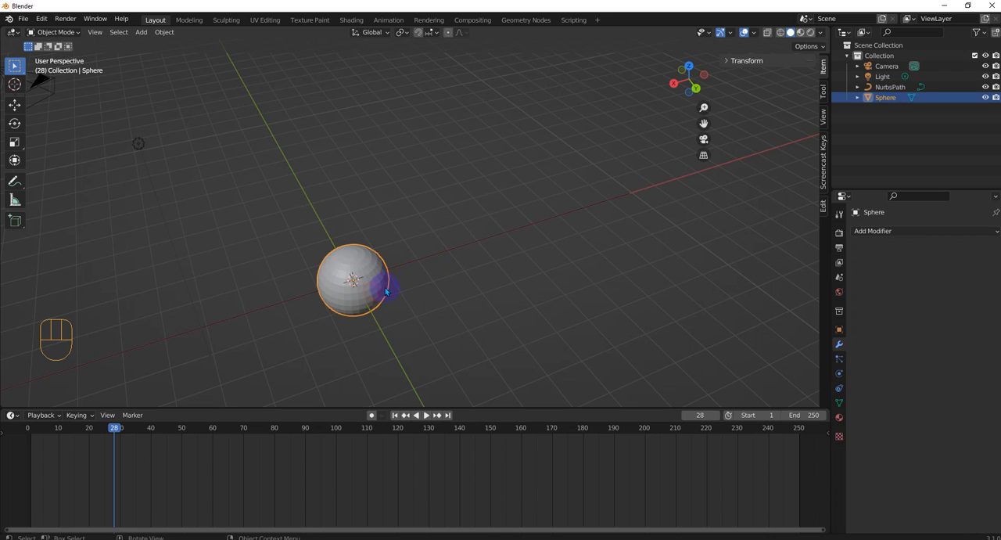
pyautogui.keyDown('ctrl'); pyautogui.click(427, 262); pyautogui.keyUp('ctrl')
pyautogui.hotkey('ctrl', 'p')
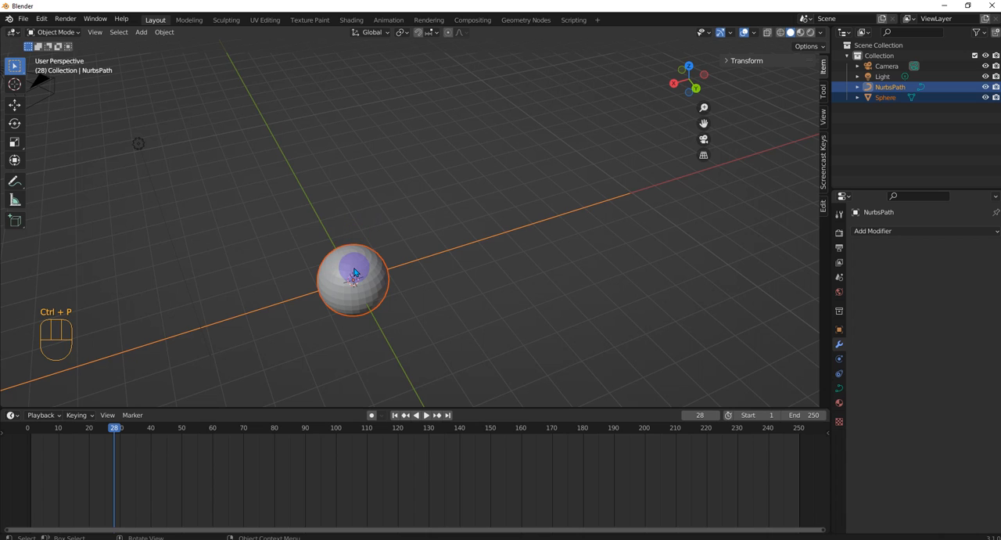
pyautogui.hotkey('ctrl', 'p')
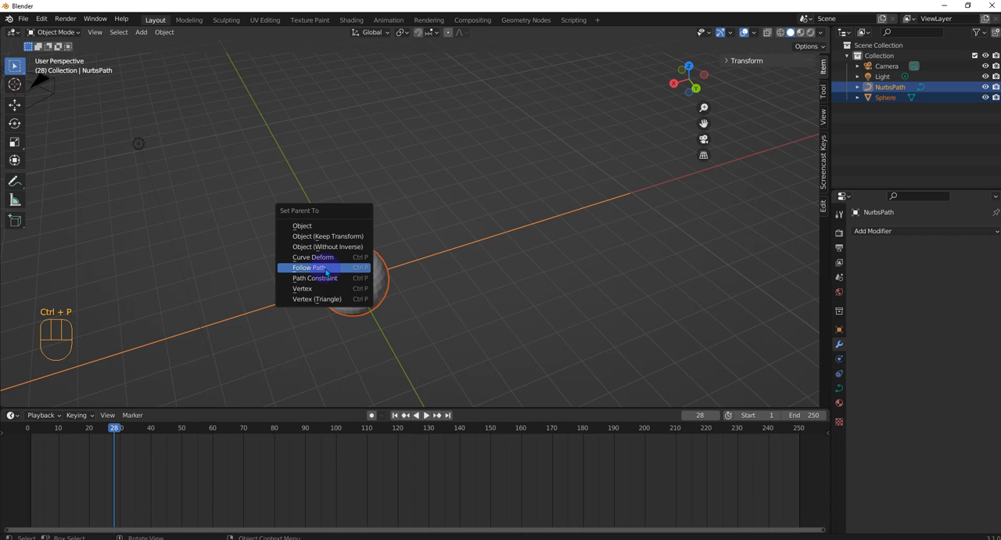
pyautogui.click(325, 268)
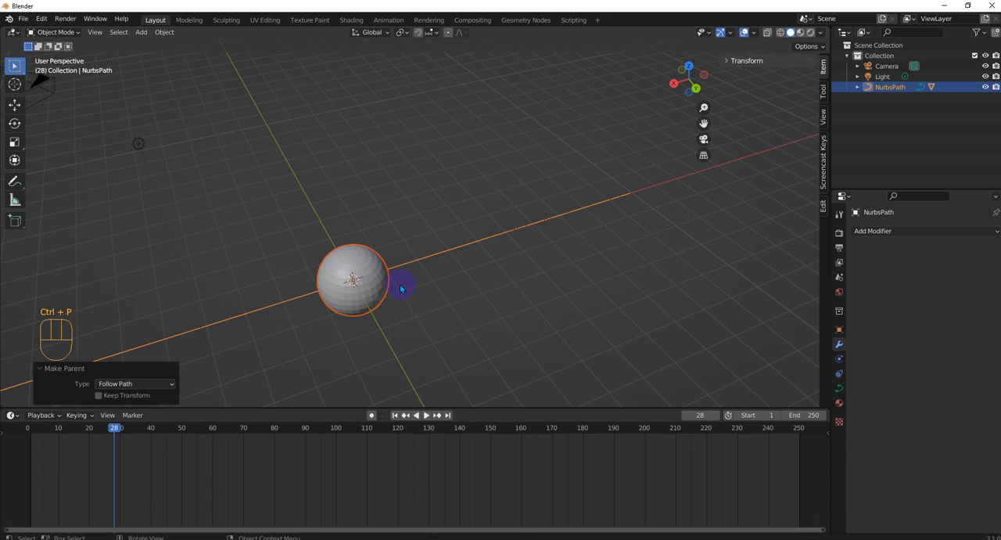
# Play the follow-path animation to watch the sphere travel along the X axis, and stop the playback.
pyautogui.click(428, 418)
pyautogui.scroll(-6, 411, 346)
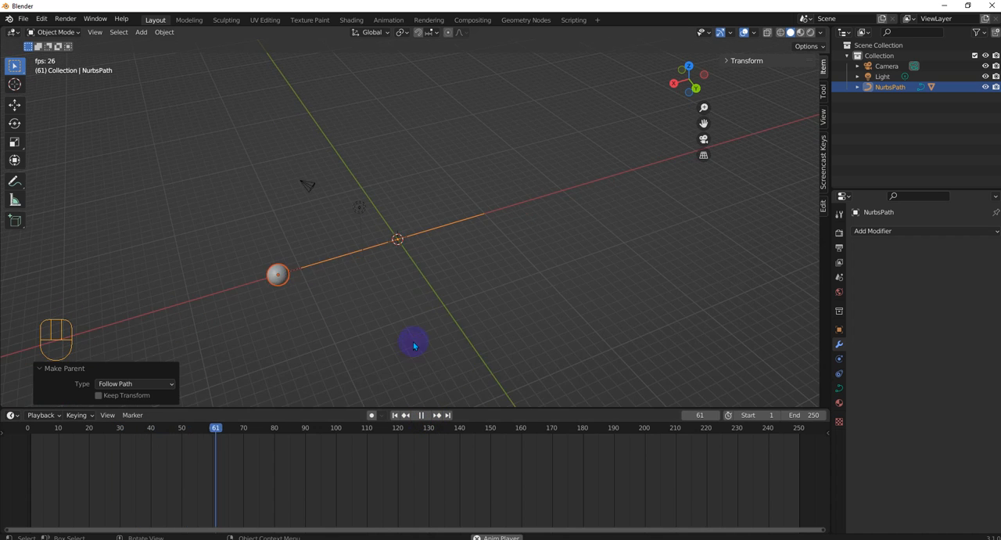
pyautogui.moveTo(415, 344); pyautogui.dragTo(381, 323, button='middle')
pyautogui.scroll(-1, 380, 316)
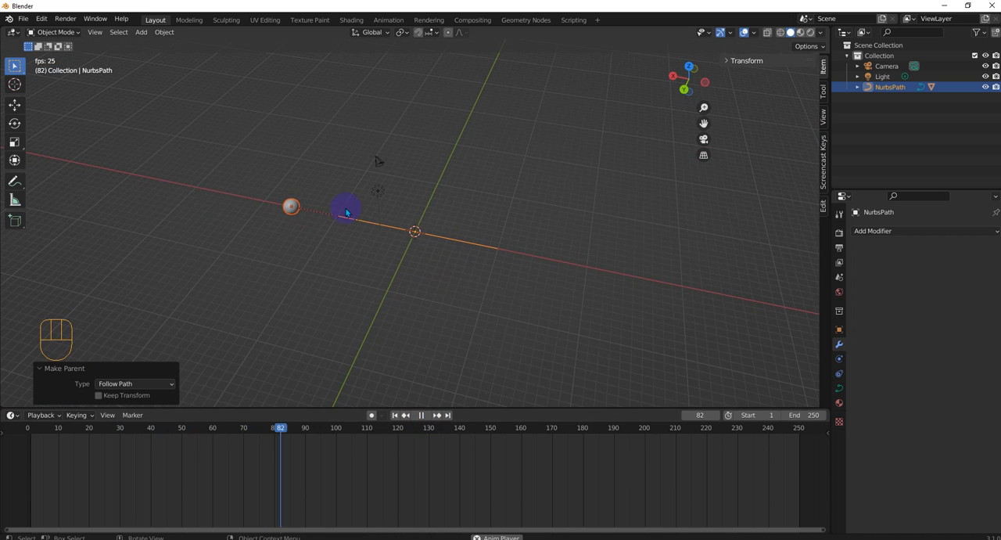
pyautogui.click(421, 416)
# Return the playhead to frame 0 and move only the sphere about -13.8 m along the X axis.
pyautogui.moveTo(407, 427); pyautogui.dragTo(28, 433)
pyautogui.scroll(10, 461, 239)
pyautogui.scroll(-2, 400, 303)
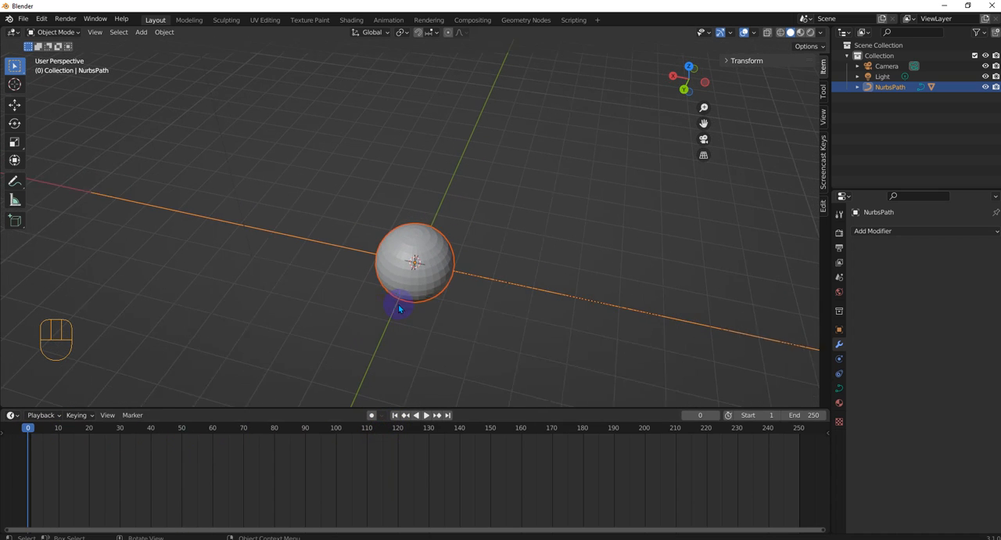
pyautogui.scroll(-2, 403, 240)
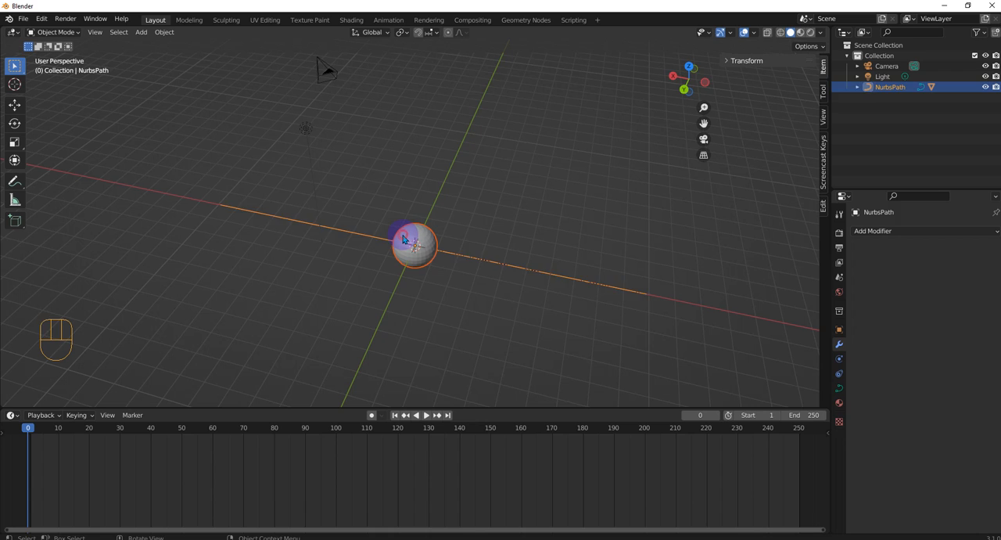
pyautogui.click(404, 239)
pyautogui.press('g')
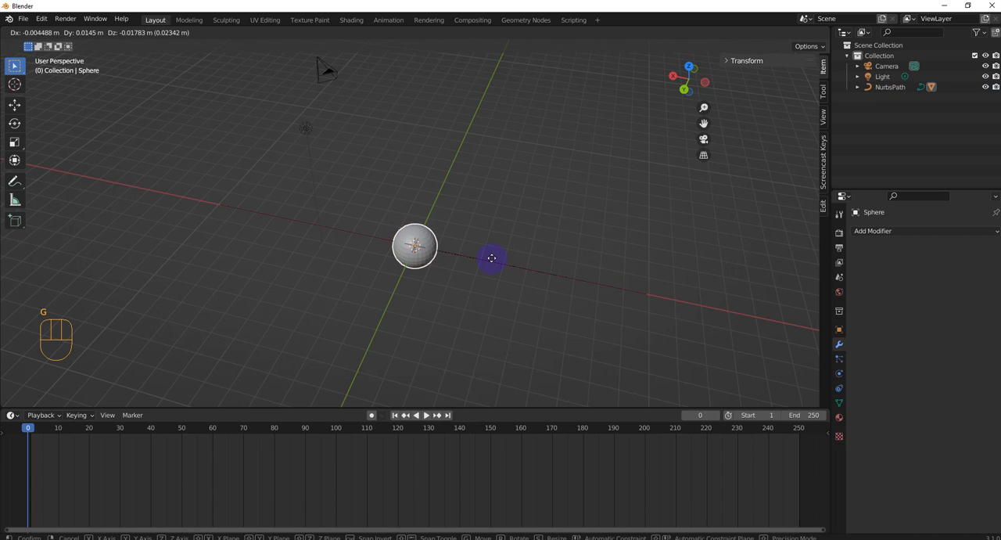
pyautogui.press('x')
pyautogui.click(10, 276)
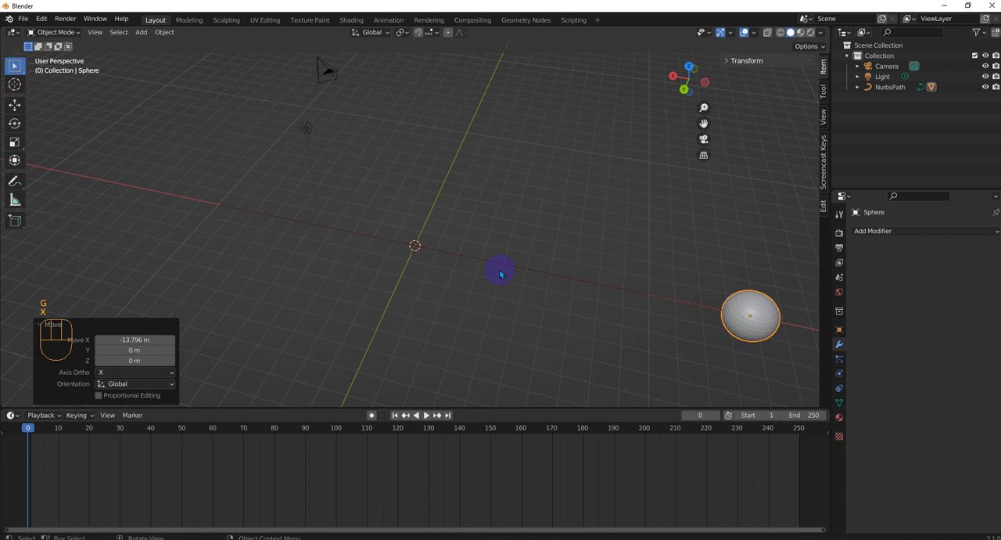
# Add a Build modifier to the sphere.
pyautogui.moveTo(439, 219); pyautogui.dragTo(486, 221, button='middle')
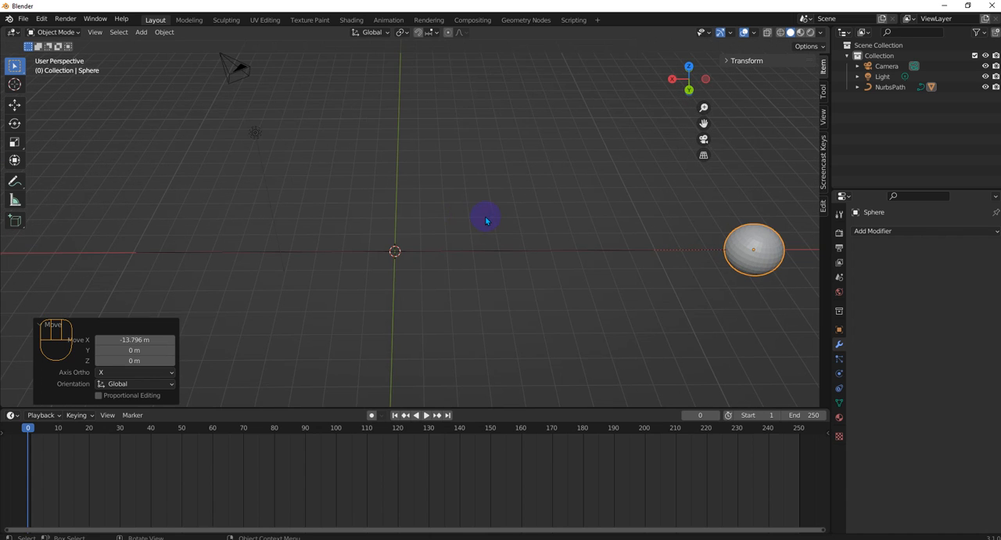
pyautogui.scroll(1, 735, 243)
pyautogui.scroll(-2, 752, 246)
pyautogui.click(721, 237)
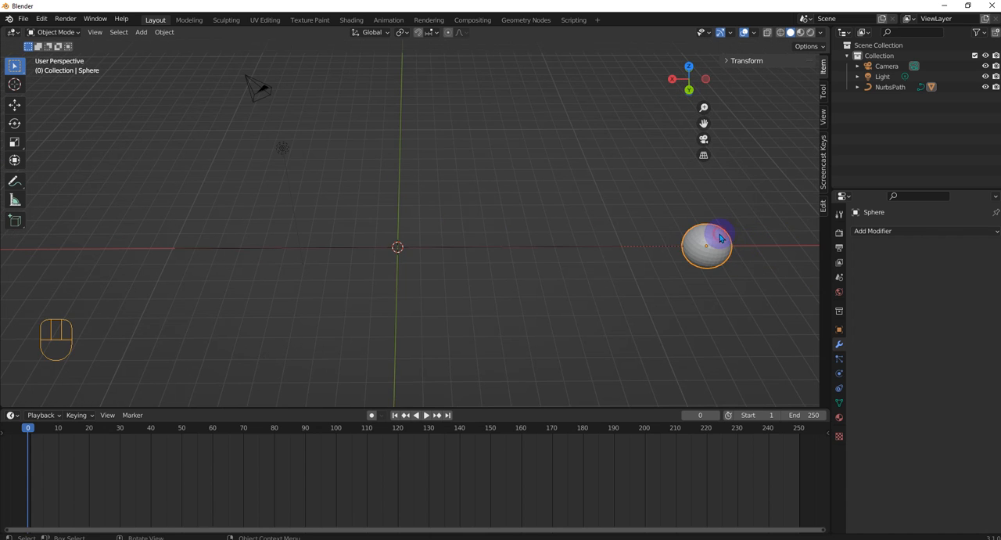
pyautogui.click(875, 231)
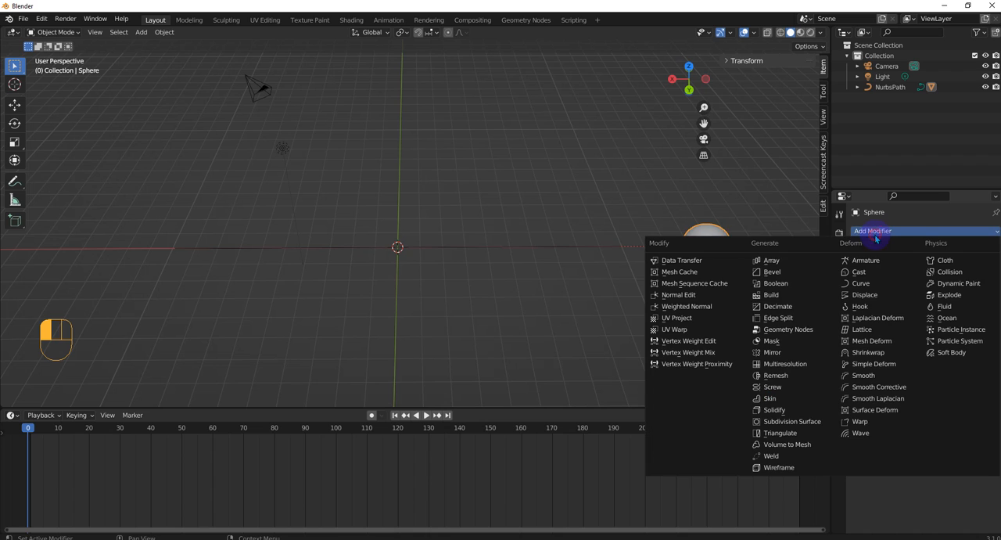
pyautogui.click(791, 301)
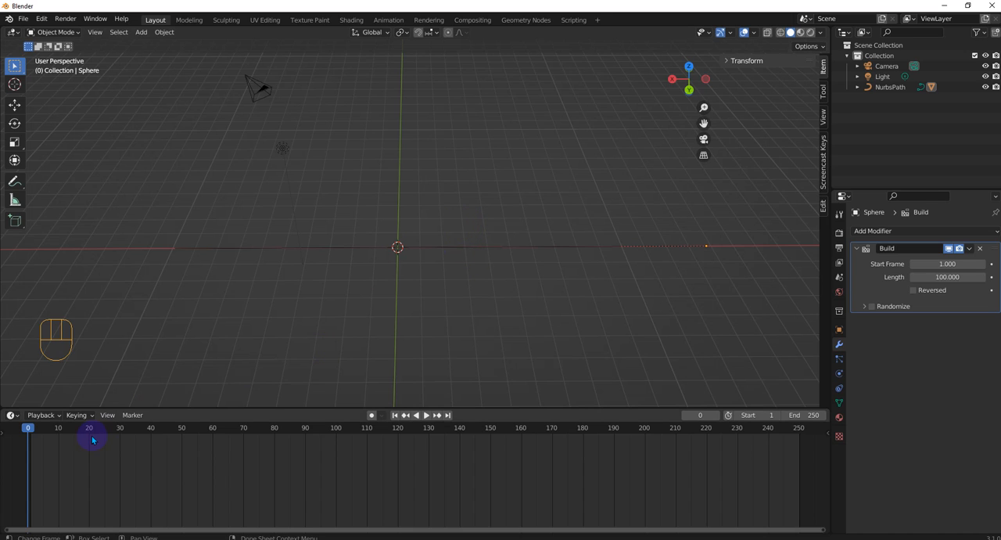
# Play the sphere's combined build and path animation, stop it and move the playhead to frame 20.
pyautogui.click(427, 416)
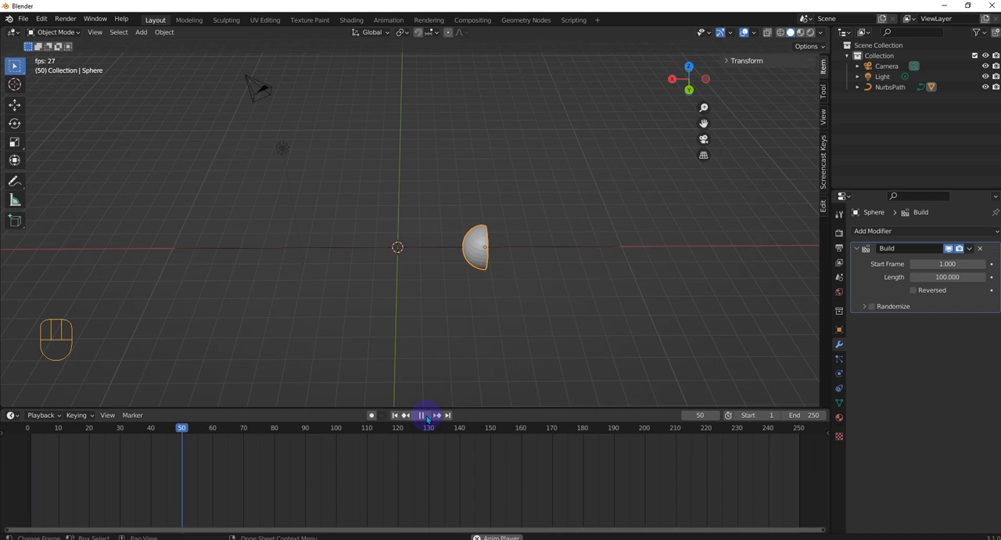
pyautogui.click(425, 417)
pyautogui.moveTo(251, 432); pyautogui.dragTo(88, 421)
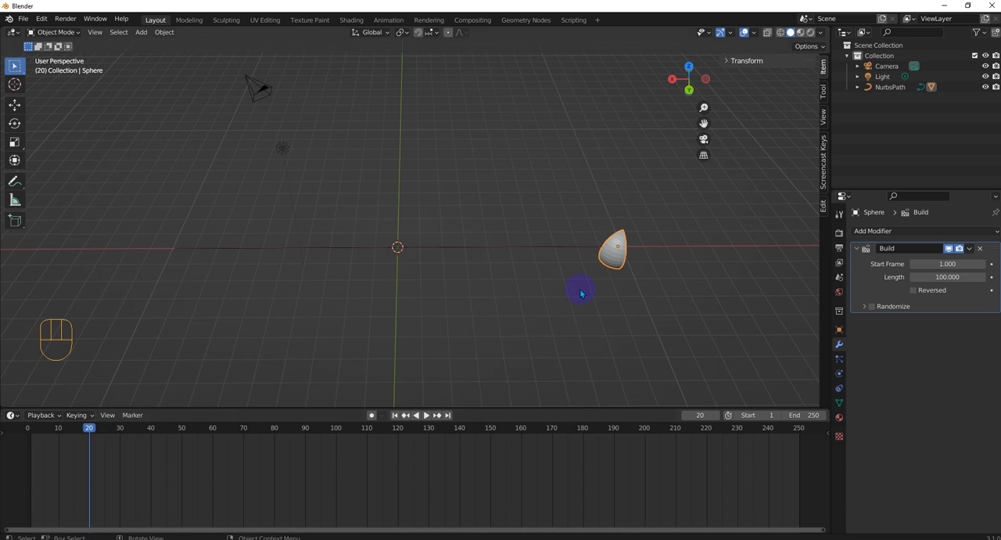
# Set the Build modifier's start frame to 20 and its length to 30.
pyautogui.click(947, 263)
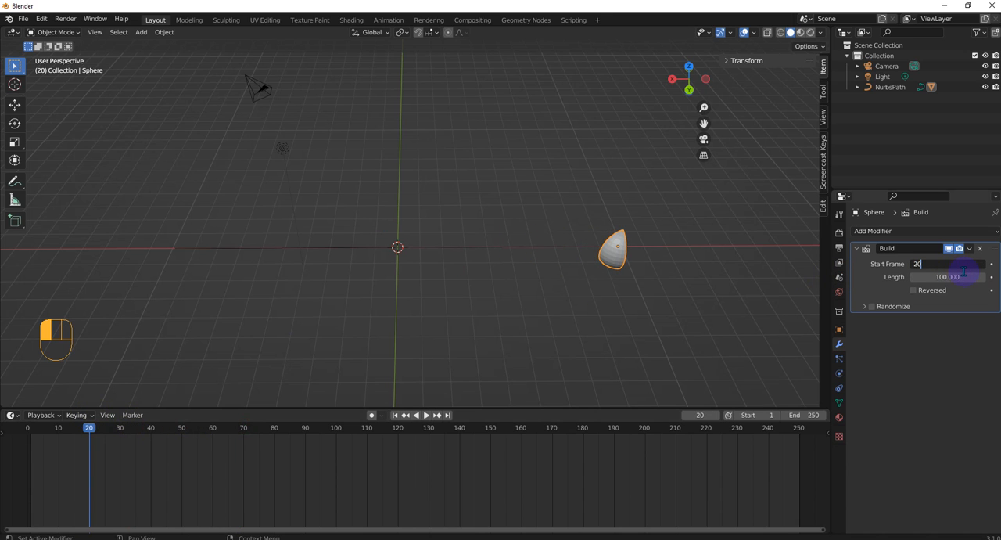
pyautogui.write('20')
pyautogui.press('Return')
pyautogui.click(955, 276)
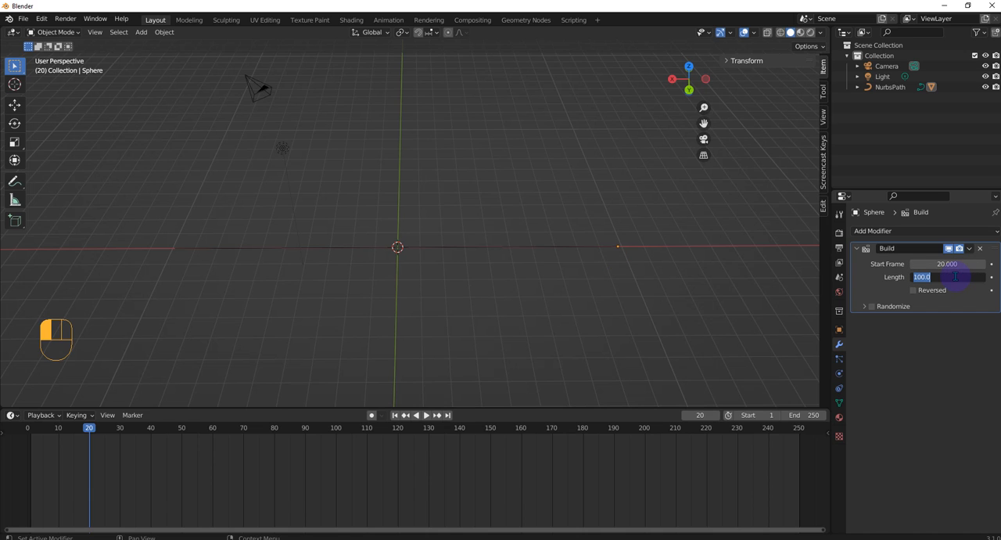
pyautogui.press('Return')
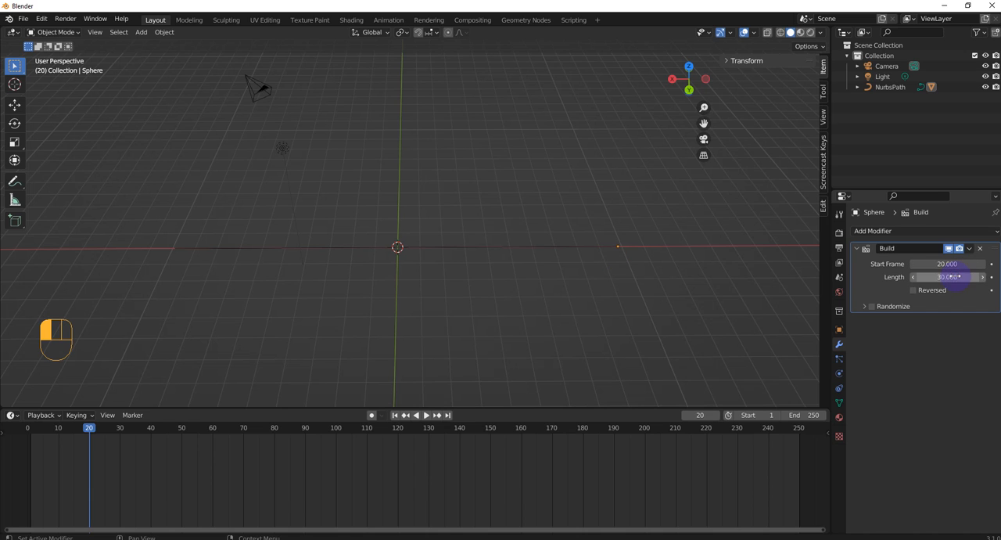
# Replay the sphere's build animation from frame 0, view it from several angles and stop the playback.
pyautogui.moveTo(104, 431); pyautogui.dragTo(23, 431)
pyautogui.moveTo(264, 273); pyautogui.dragTo(404, 195, button='middle')
pyautogui.moveTo(378, 225); pyautogui.dragTo(423, 391, button='middle')
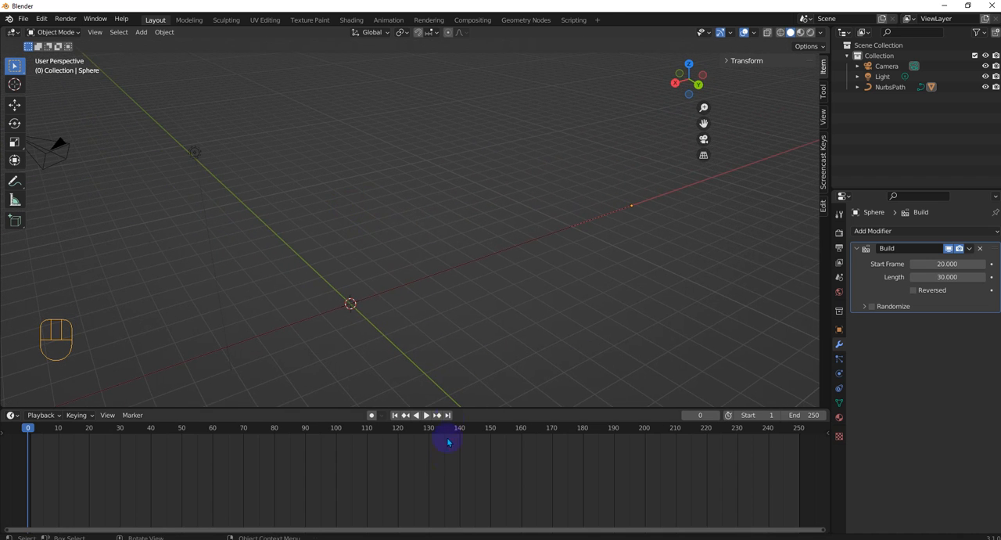
pyautogui.click(424, 414)
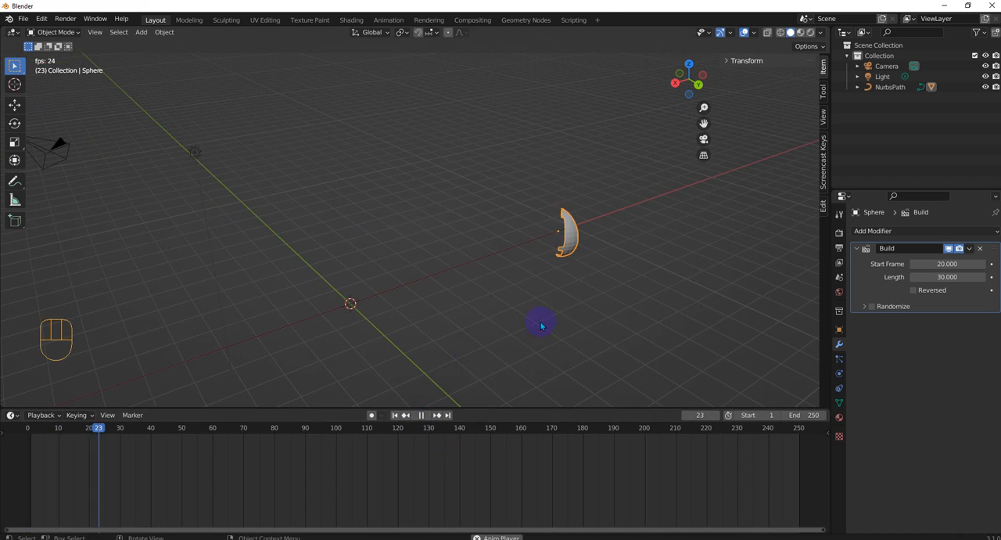
pyautogui.moveTo(567, 313); pyautogui.dragTo(422, 413, button='middle')
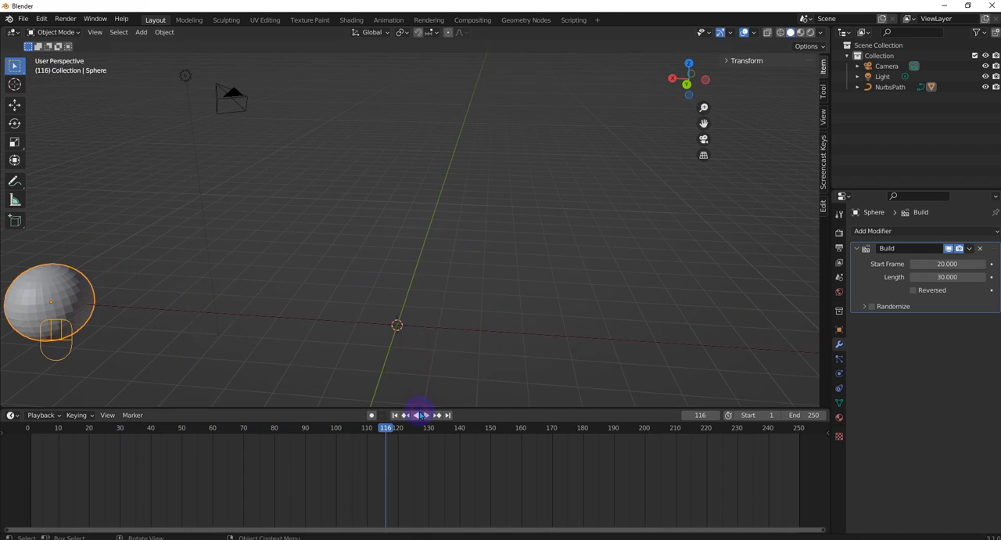
pyautogui.click(421, 415)
# Enable Randomize on the Build modifier with seed 37 and return the playhead to frame 0.
pyautogui.click(864, 308)
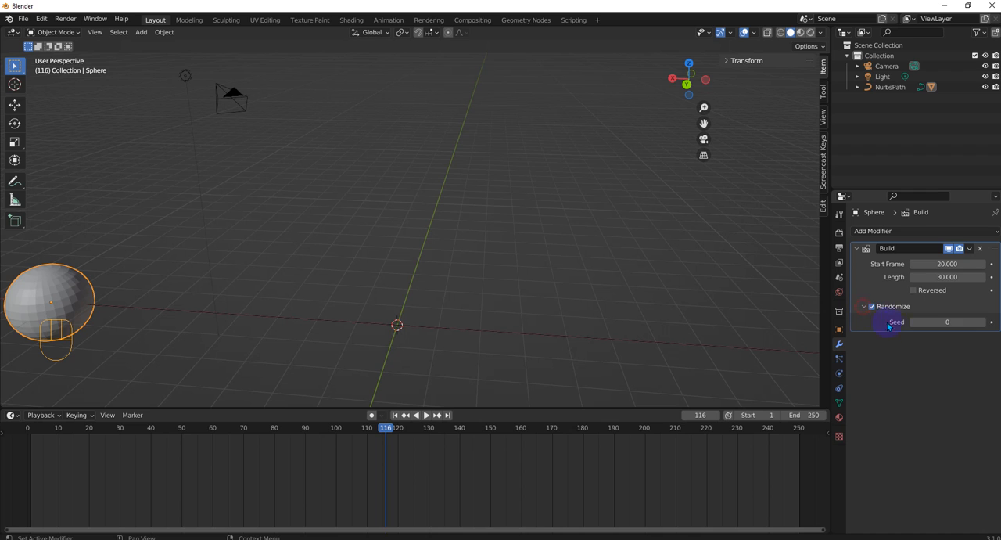
pyautogui.scroll(-2, 289, 300)
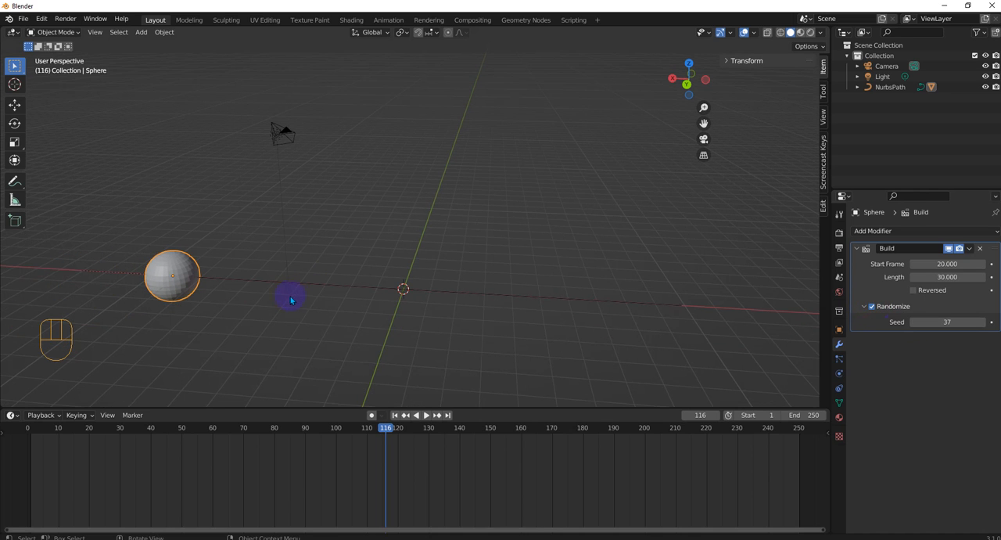
pyautogui.moveTo(385, 427); pyautogui.dragTo(24, 399)
# Play the randomized build animation of the sphere and stop it after the sphere passes the world origin.
pyautogui.moveTo(429, 345); pyautogui.dragTo(450, 402, button='middle')
pyautogui.click(428, 417)
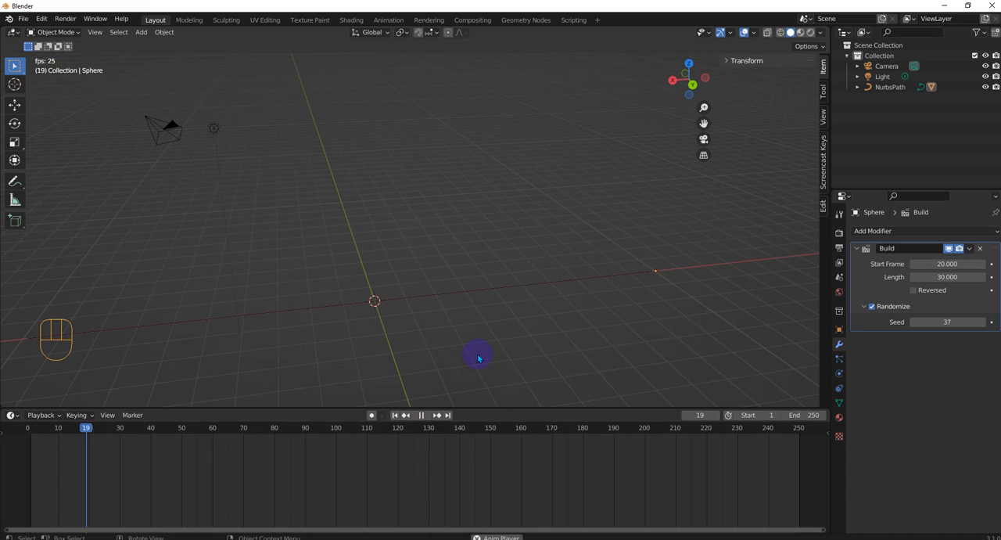
pyautogui.moveTo(480, 347); pyautogui.dragTo(447, 354, button='middle')
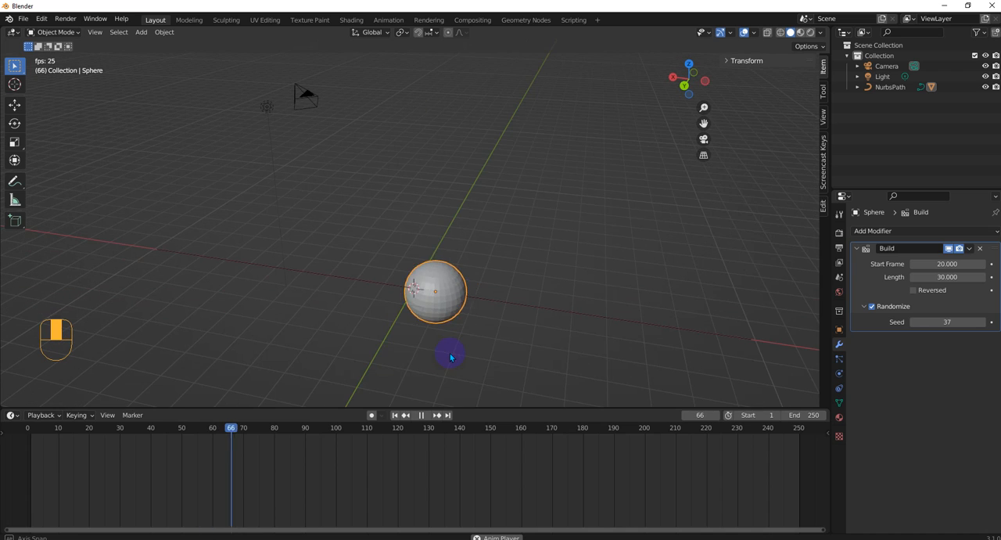
pyautogui.click(420, 415)
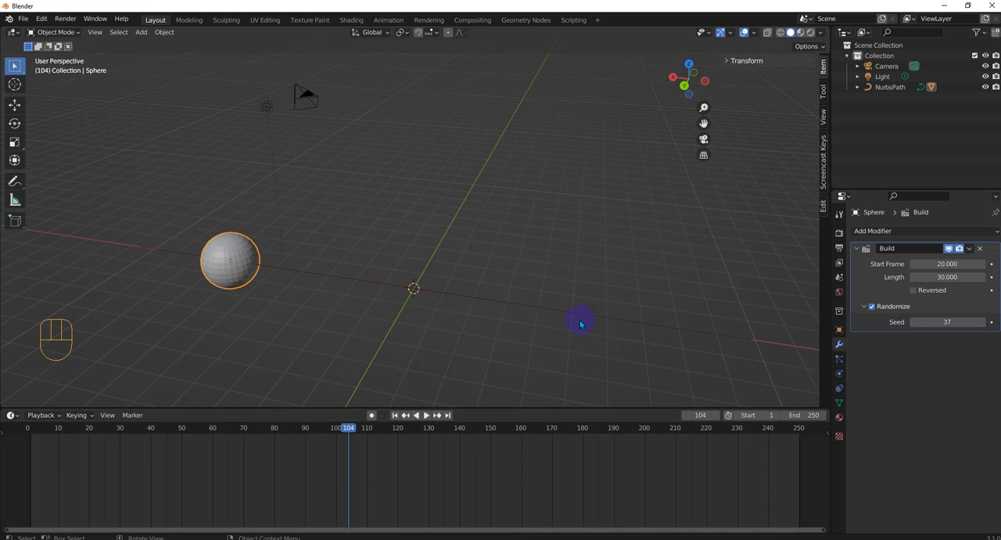